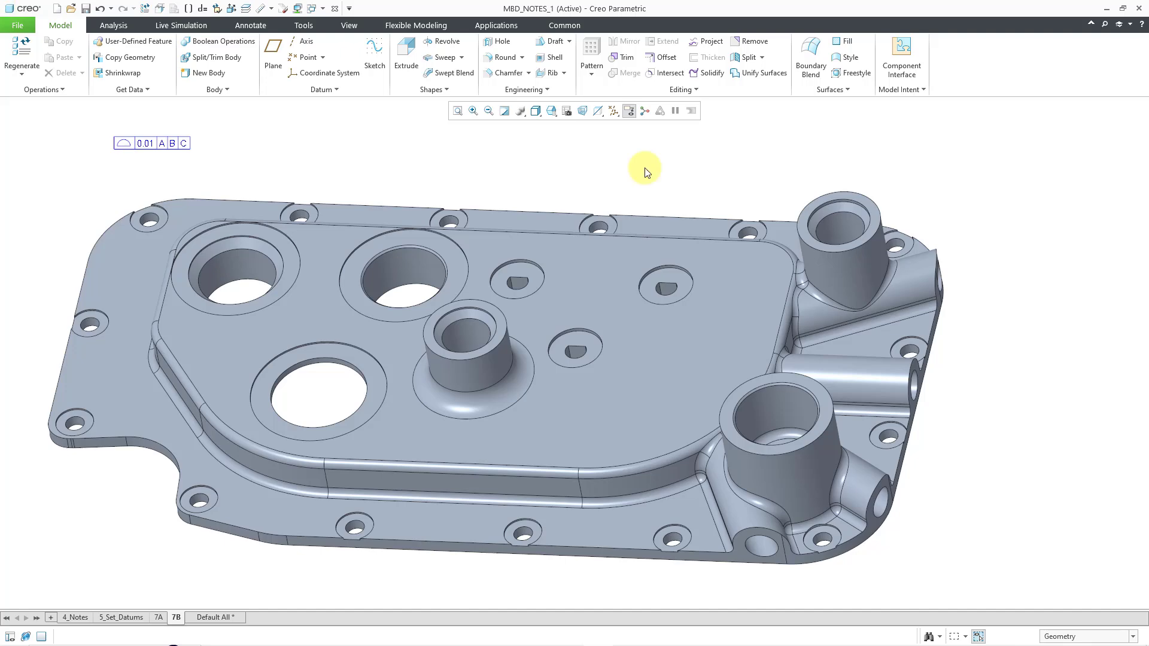
View the pocket floor of the cover plate straight on, then clear the face selection.
click(719, 315)
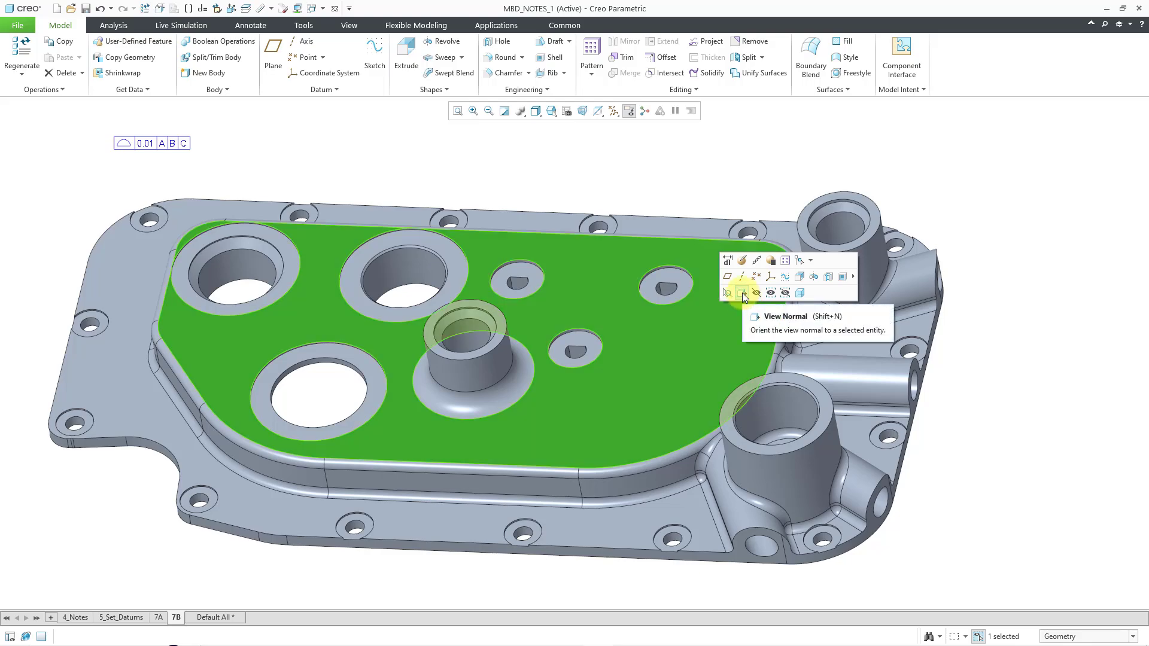
click(742, 292)
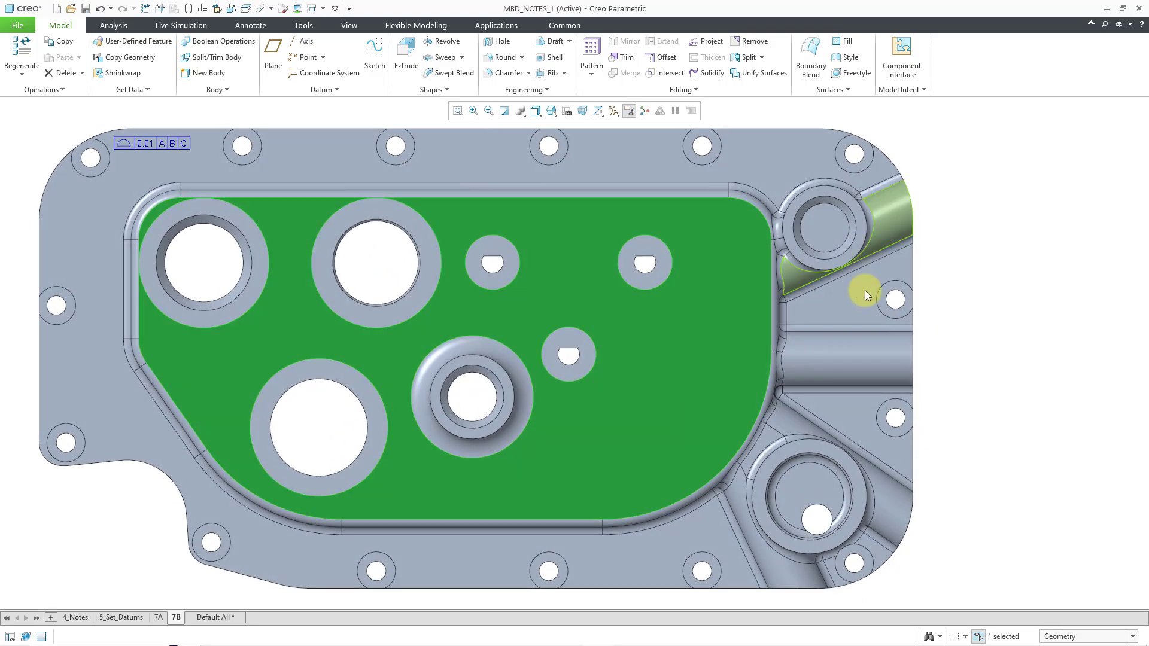
click(1024, 249)
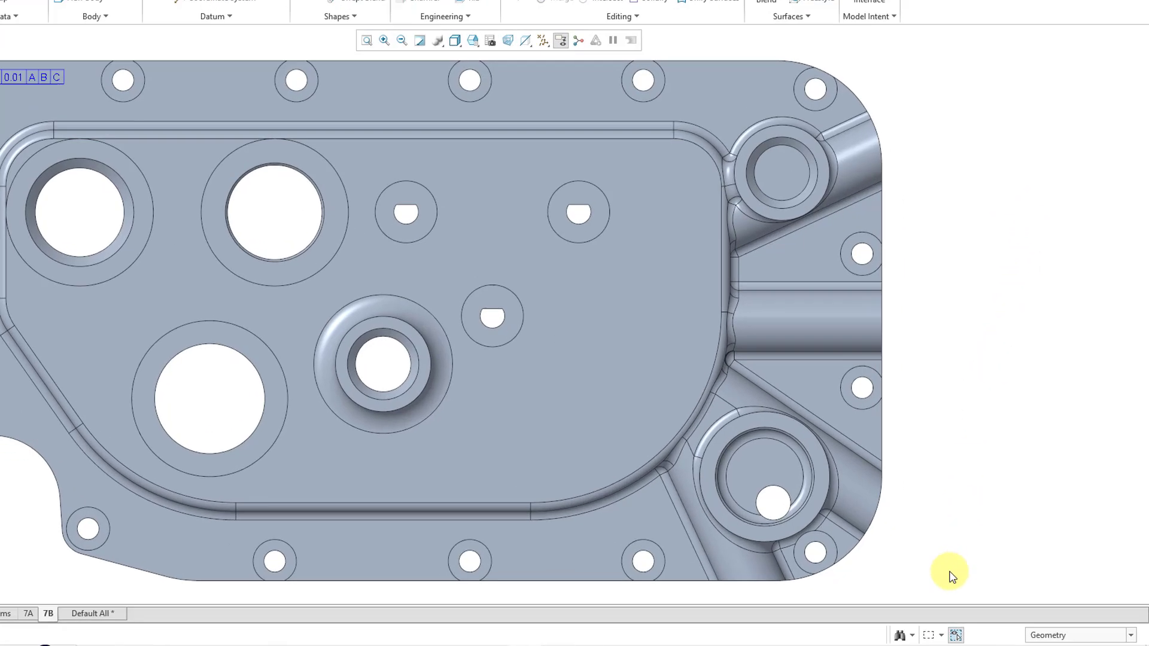
Box-select the boss and rib surfaces at the plate's right end and tilt the part to inspect them.
click(942, 636)
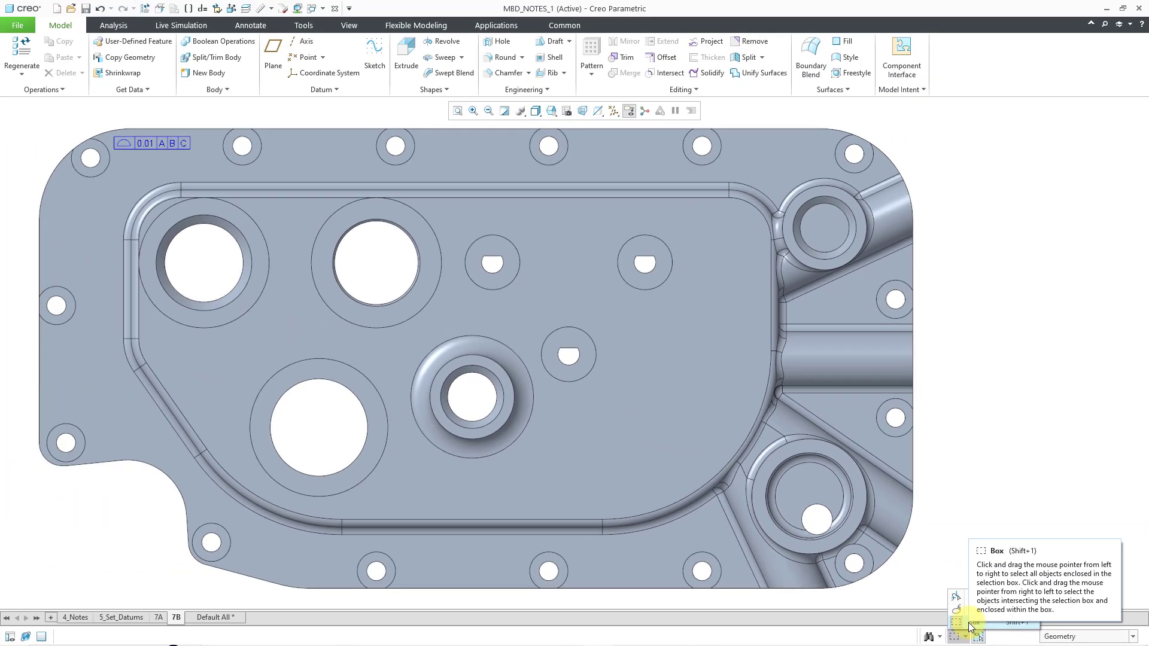
click(970, 622)
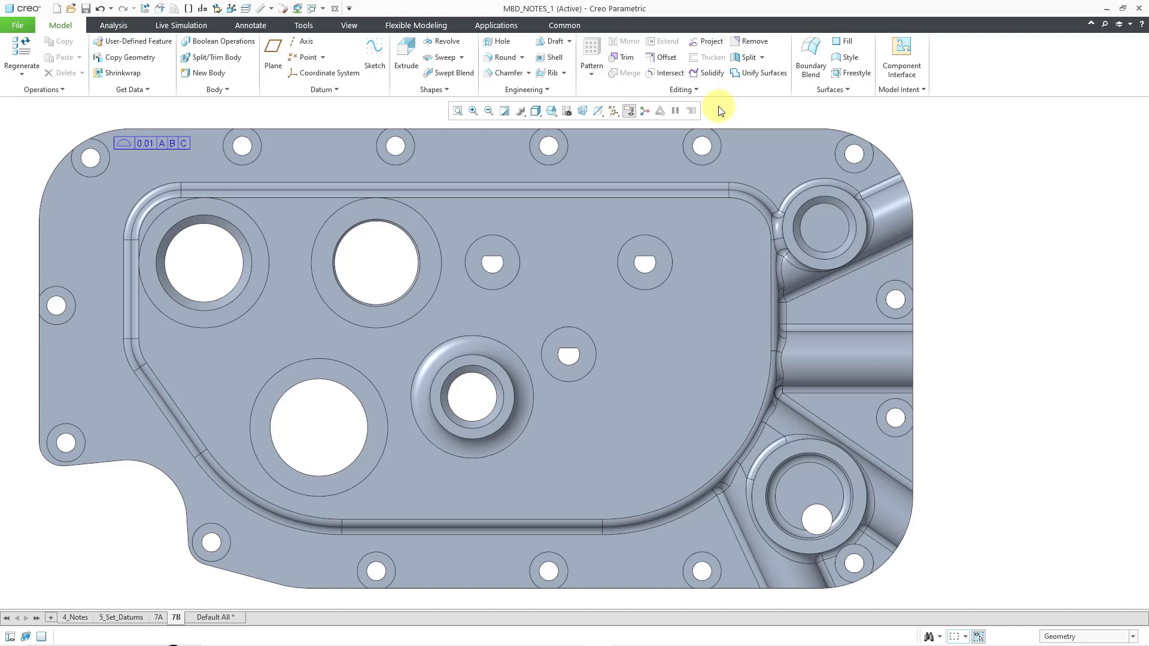
drag(709, 106, 1024, 603)
mouse_move(966, 389)
middle_down()
mouse_move(959, 343)
mouse_move(977, 347)
mouse_move(954, 341)
mouse_move(962, 347)
middle_up()
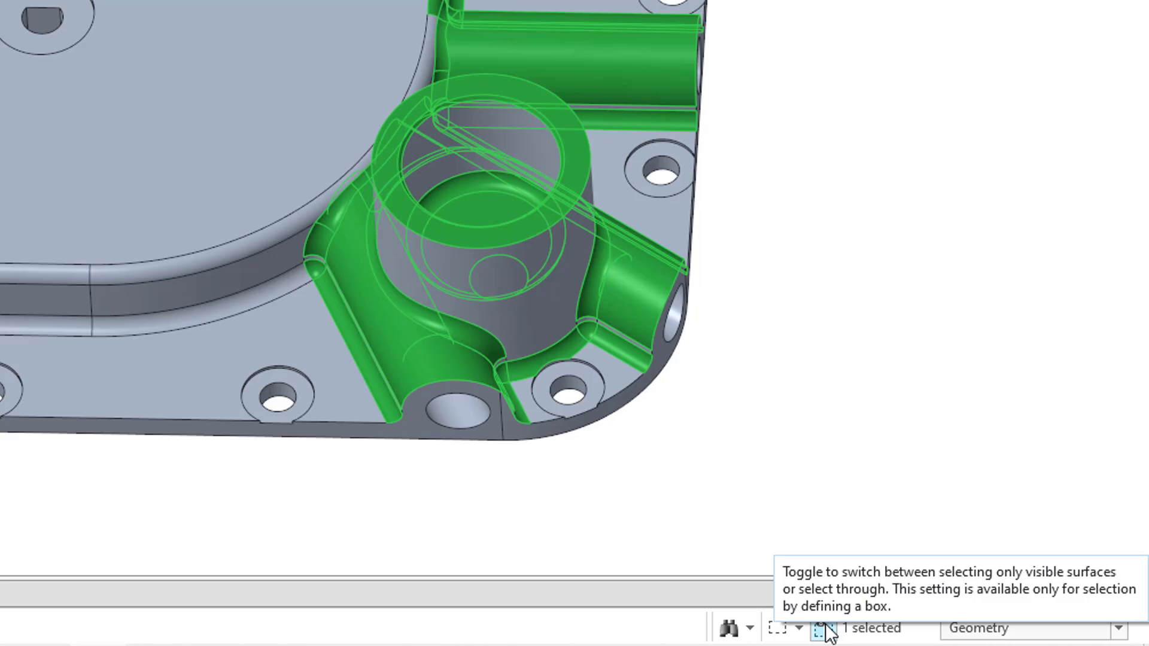
Reset to a straight-on view of the pocket floor with nothing selected, shifting the part left.
click(781, 407)
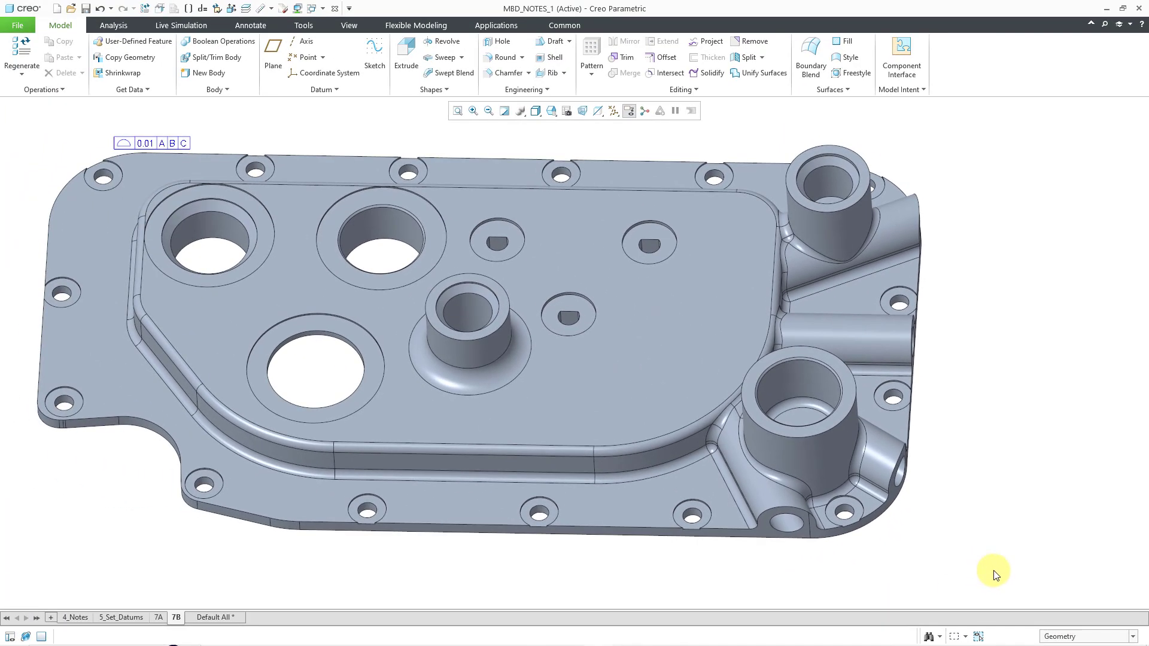
click(706, 347)
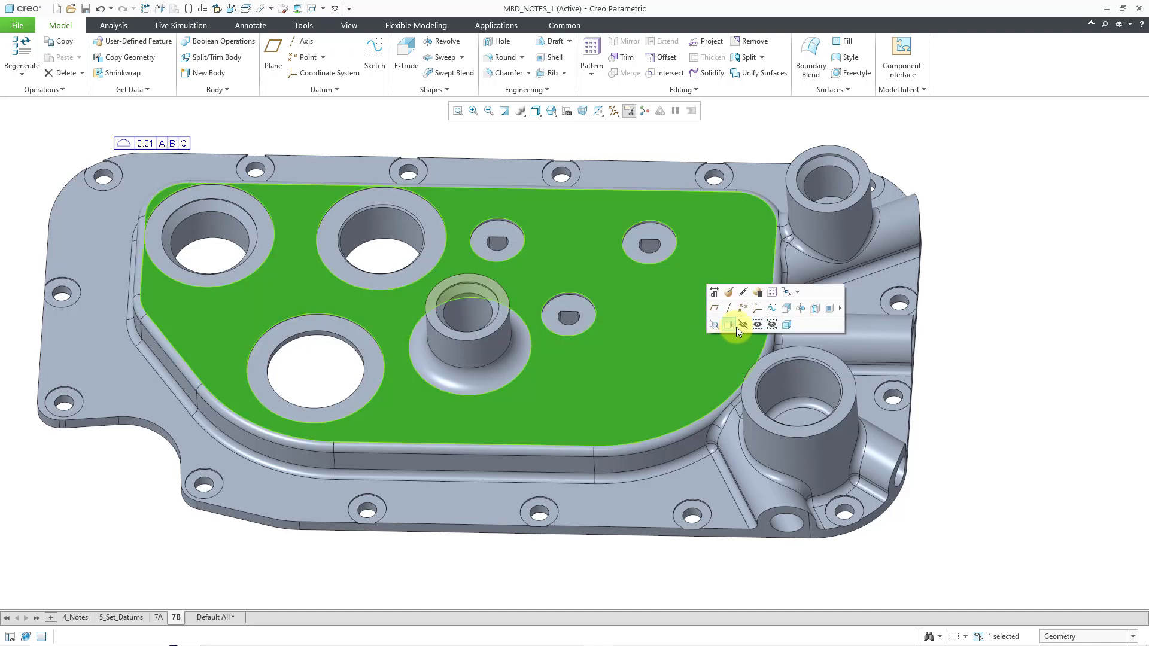
click(731, 325)
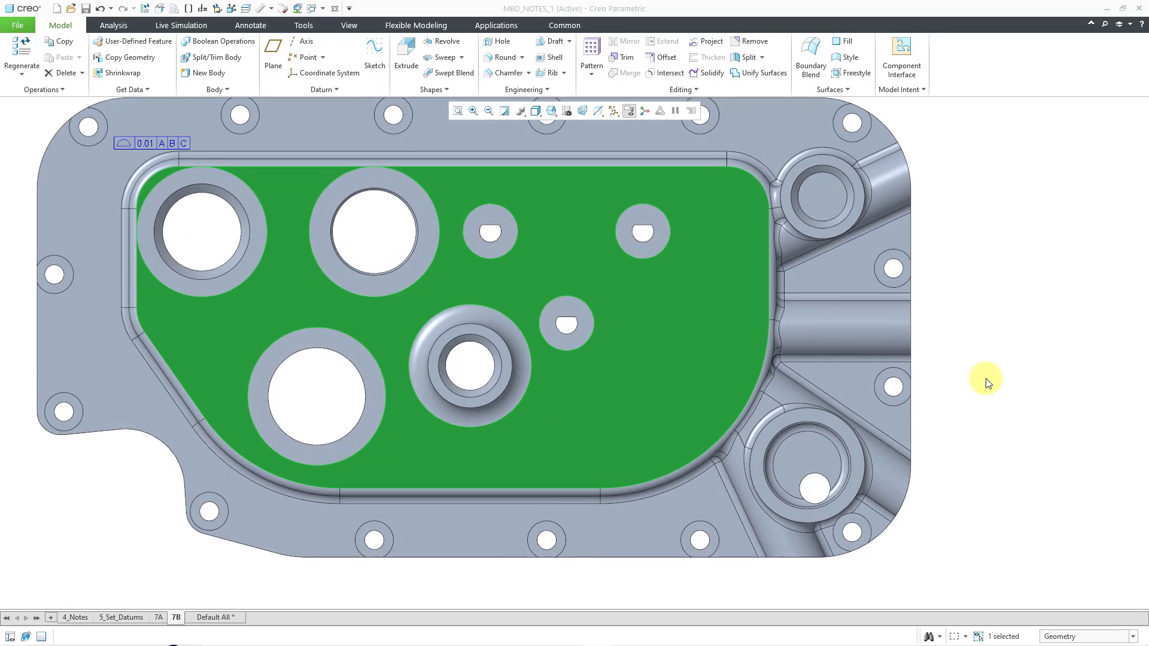
click(984, 381)
scroll(975, 505, down, 2)
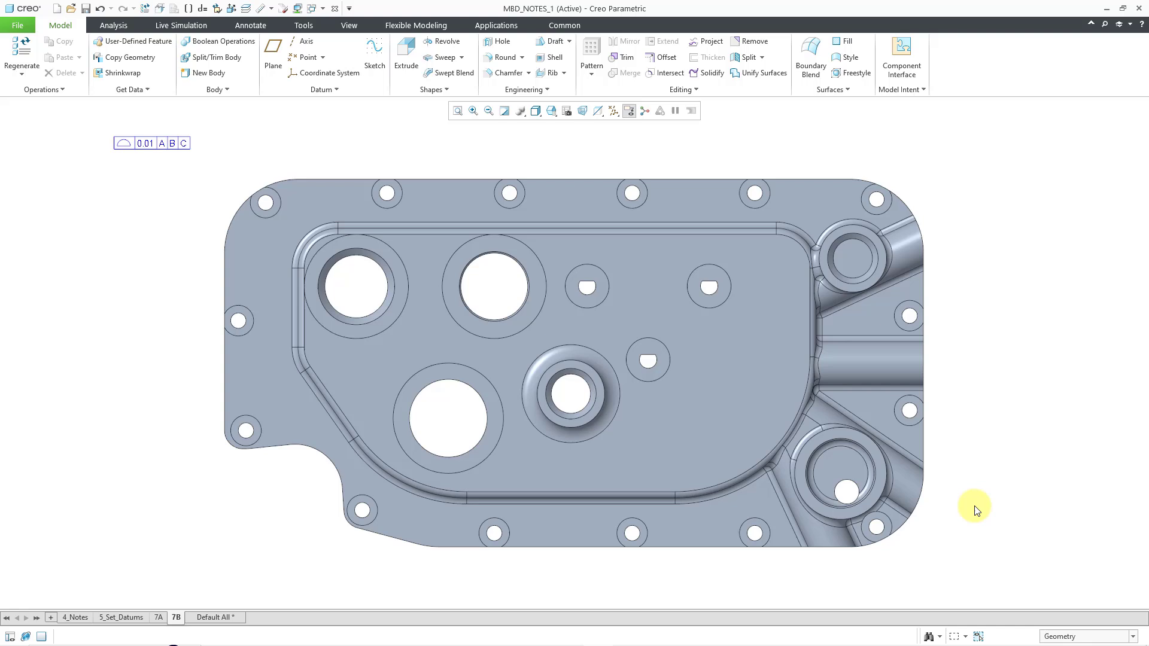
shift+middle_drag(975, 509, 927, 501)
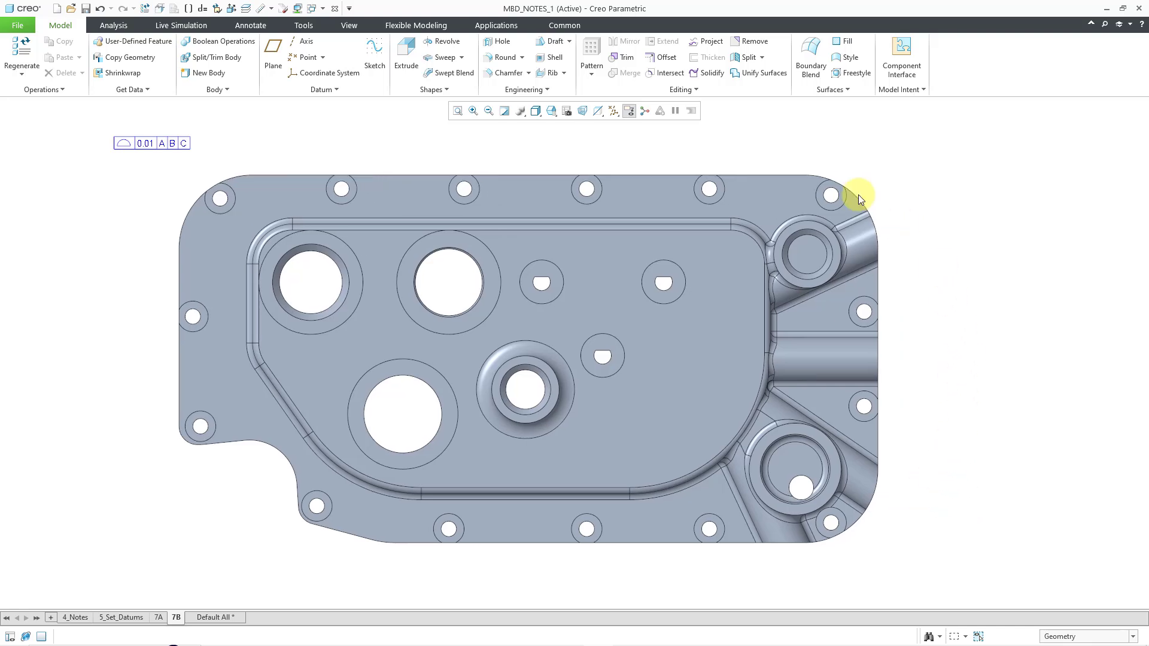
Box-select the right-end bosses and ribs as three items and tilt the view to check them.
drag(724, 133, 1005, 570)
mouse_move(923, 488)
middle_down()
mouse_move(931, 465)
mouse_move(914, 426)
middle_up()
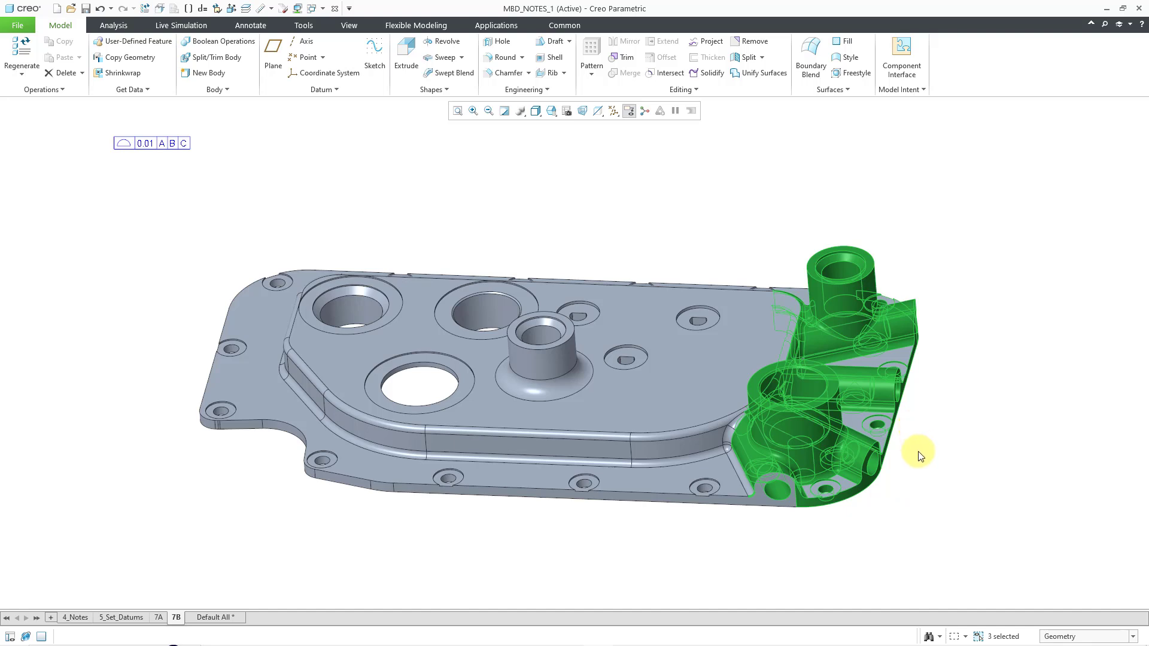
scroll(918, 455, up, 2)
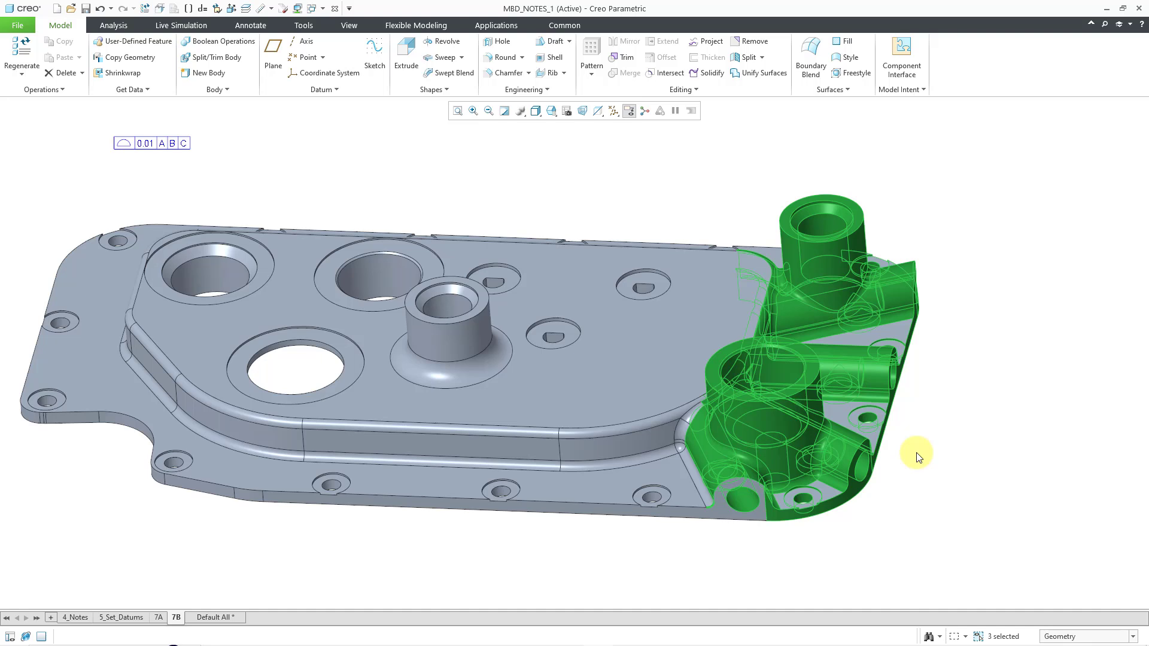
Clear the right-end selection and view the plate flat from above via the pocket floor.
click(918, 454)
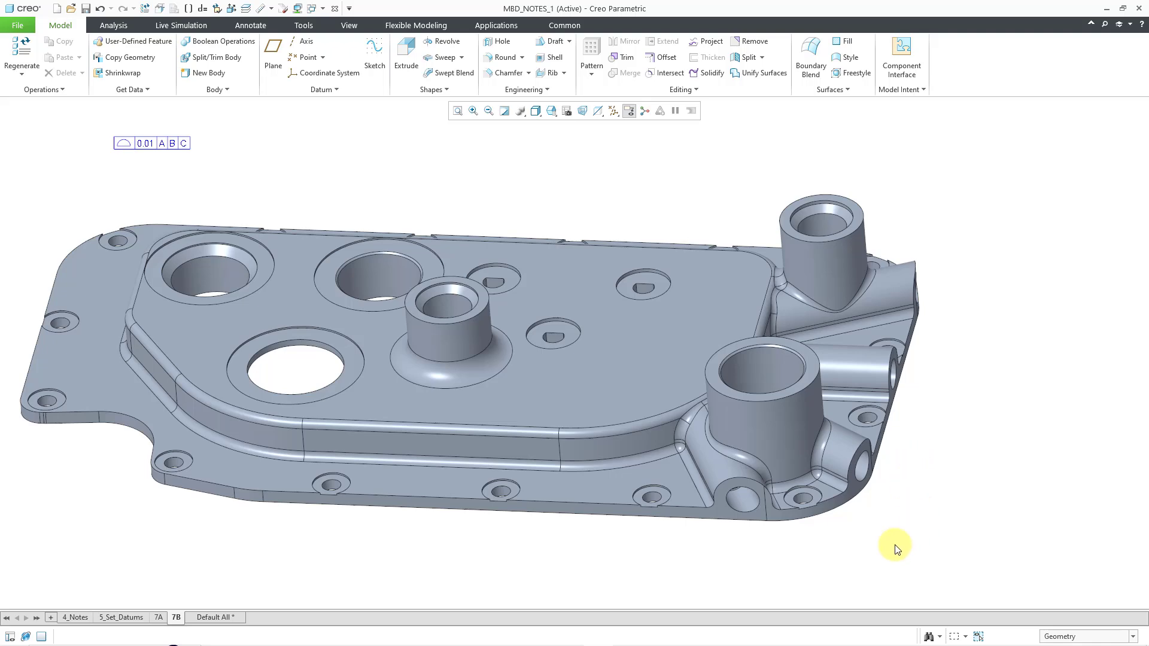
click(617, 373)
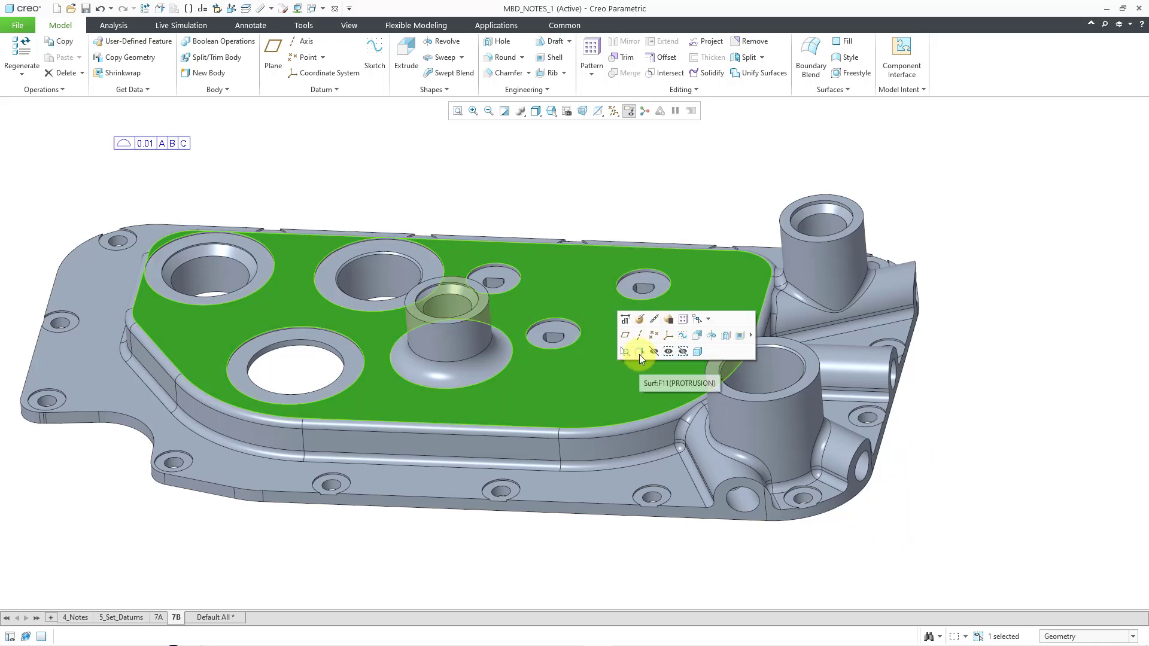
click(639, 353)
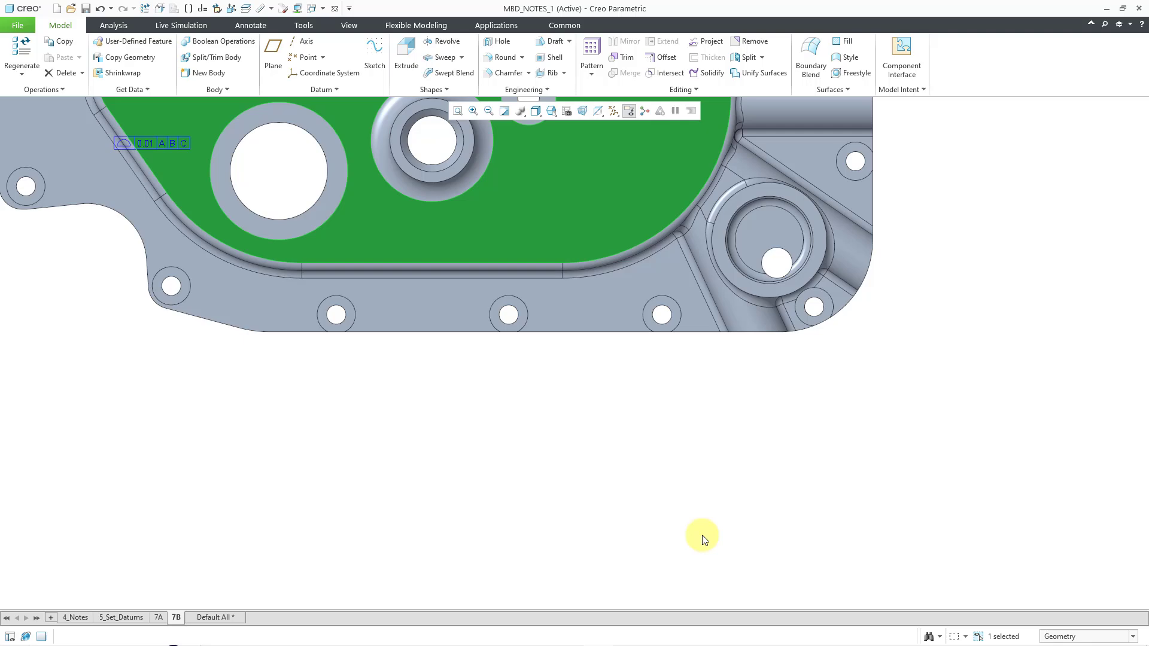
scroll(686, 216, down, 4)
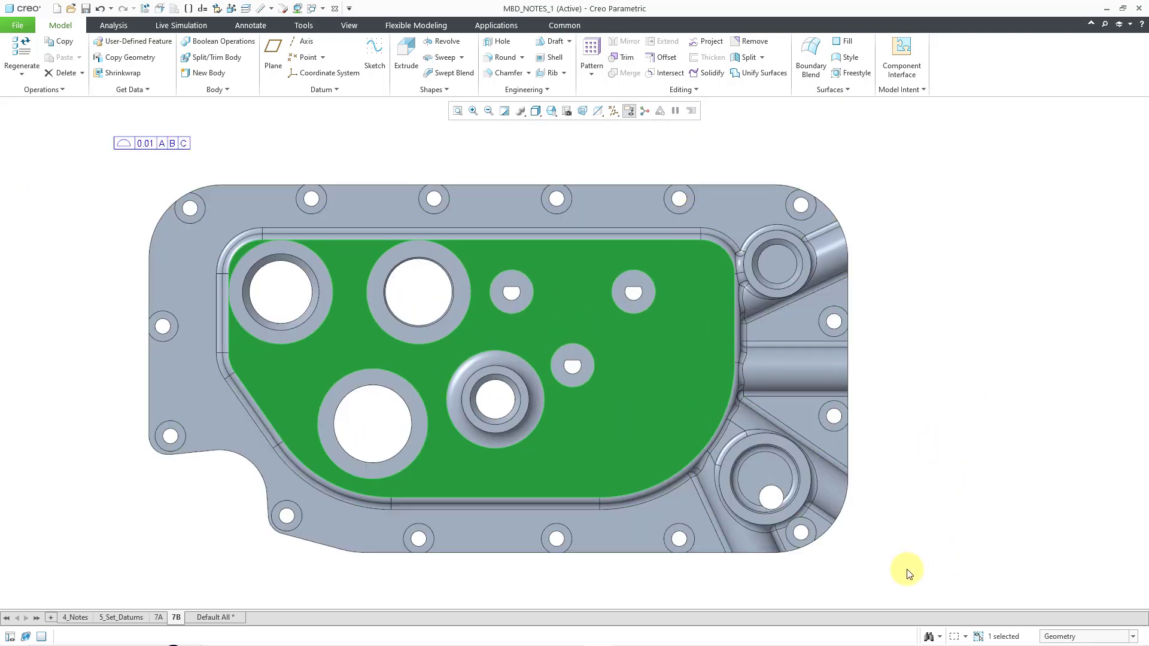
click(884, 580)
Compare a right-to-left crossing box with a left-to-right box enclosing only the right-end features.
drag(903, 580, 698, 149)
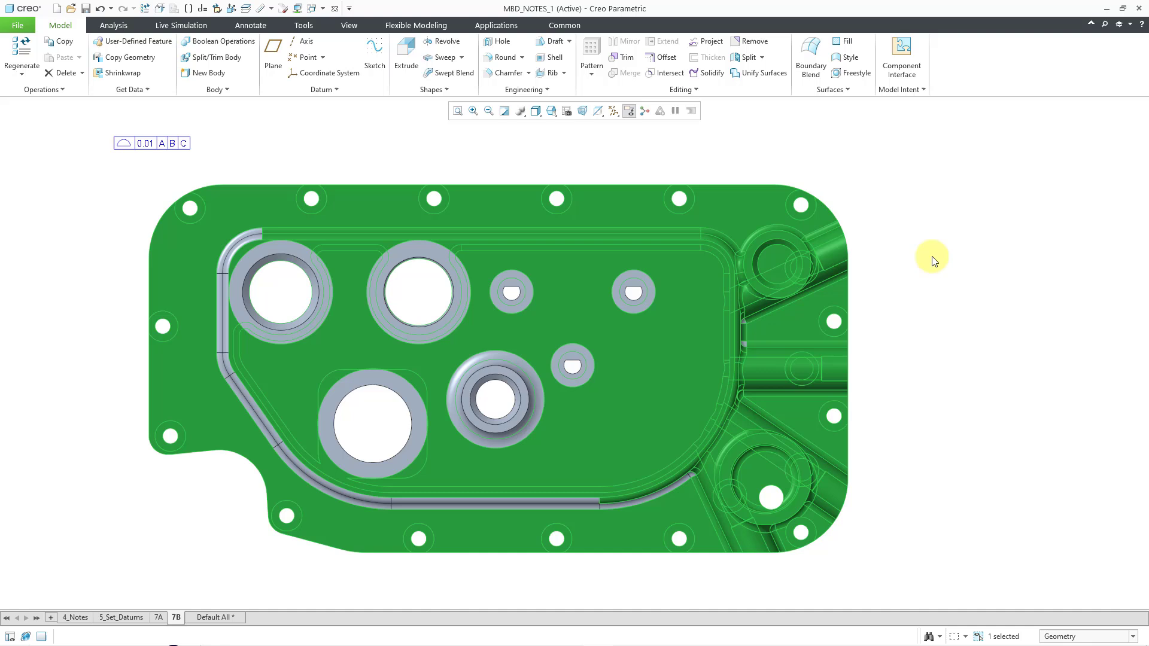
click(931, 256)
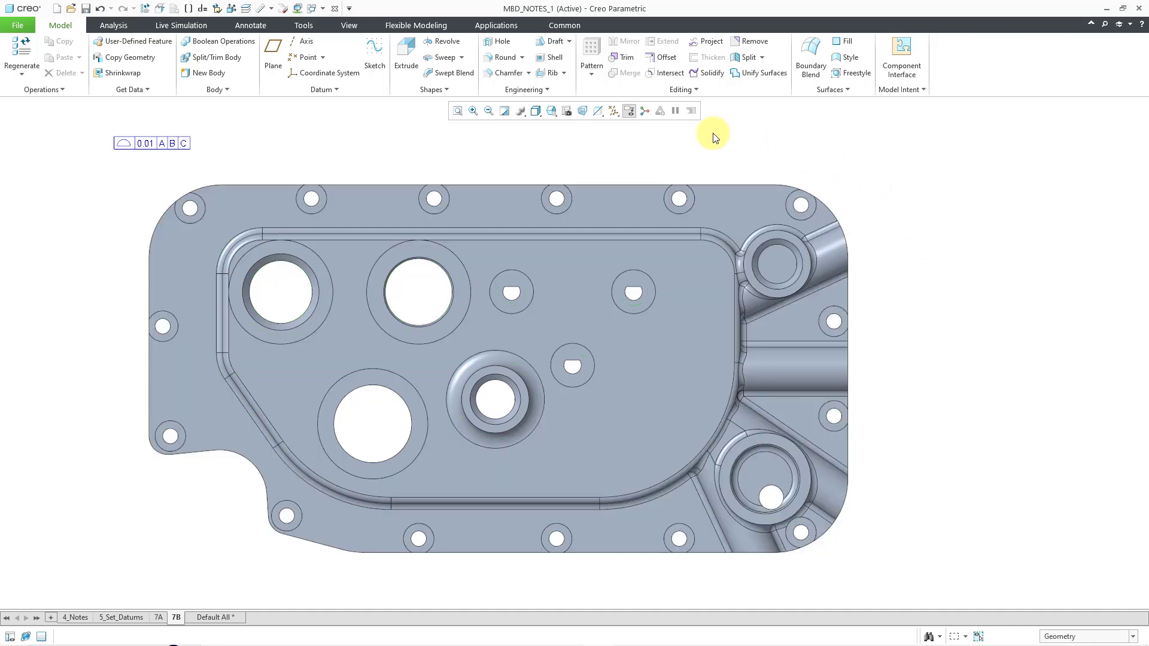
drag(712, 188, 976, 579)
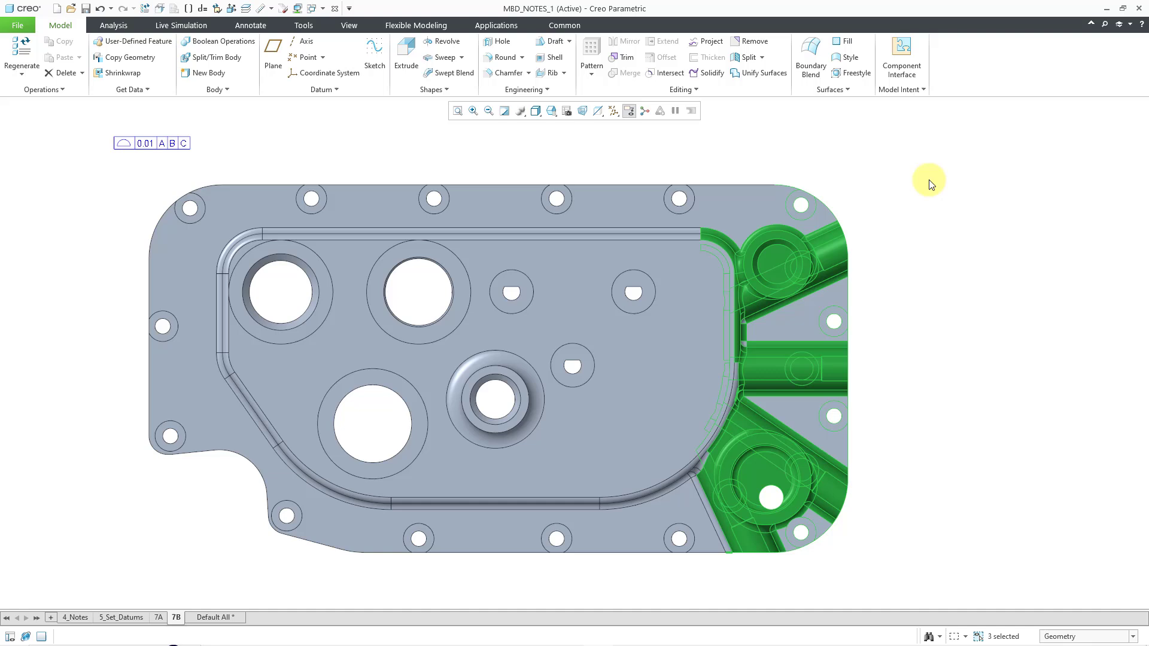
Create a Publish Geometry feature from the 153 selected surfaces after reviewing its Surface Sets details.
click(916, 91)
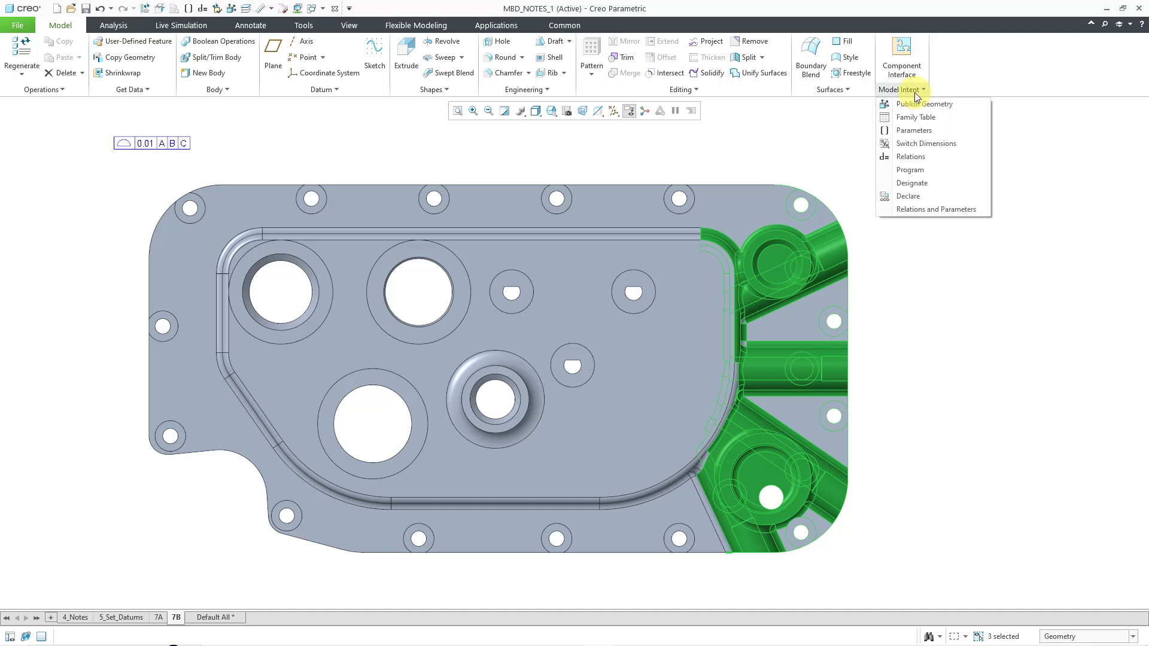
click(947, 105)
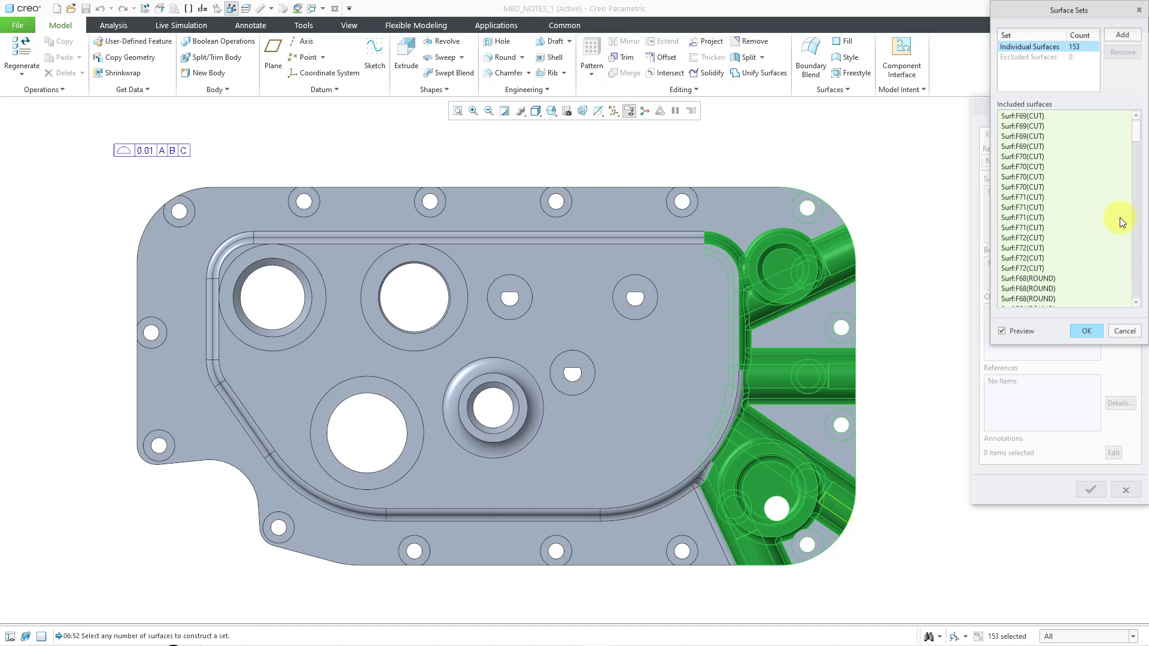
click(1119, 216)
scroll(1054, 179, down, 15)
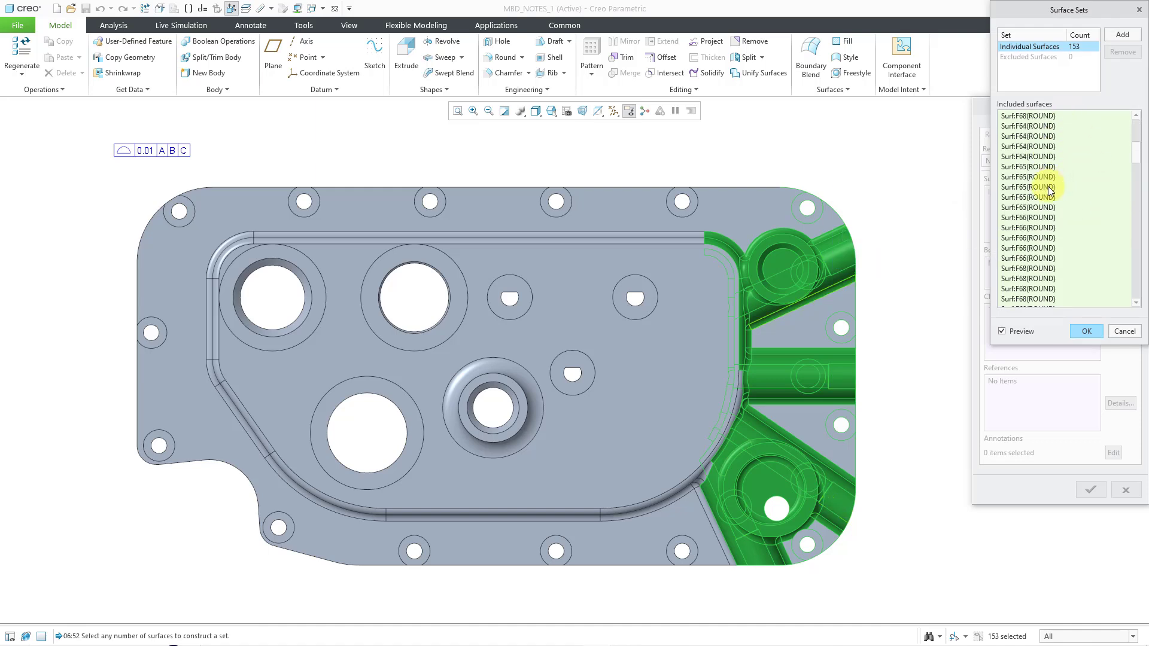
scroll(1046, 192, down, 15)
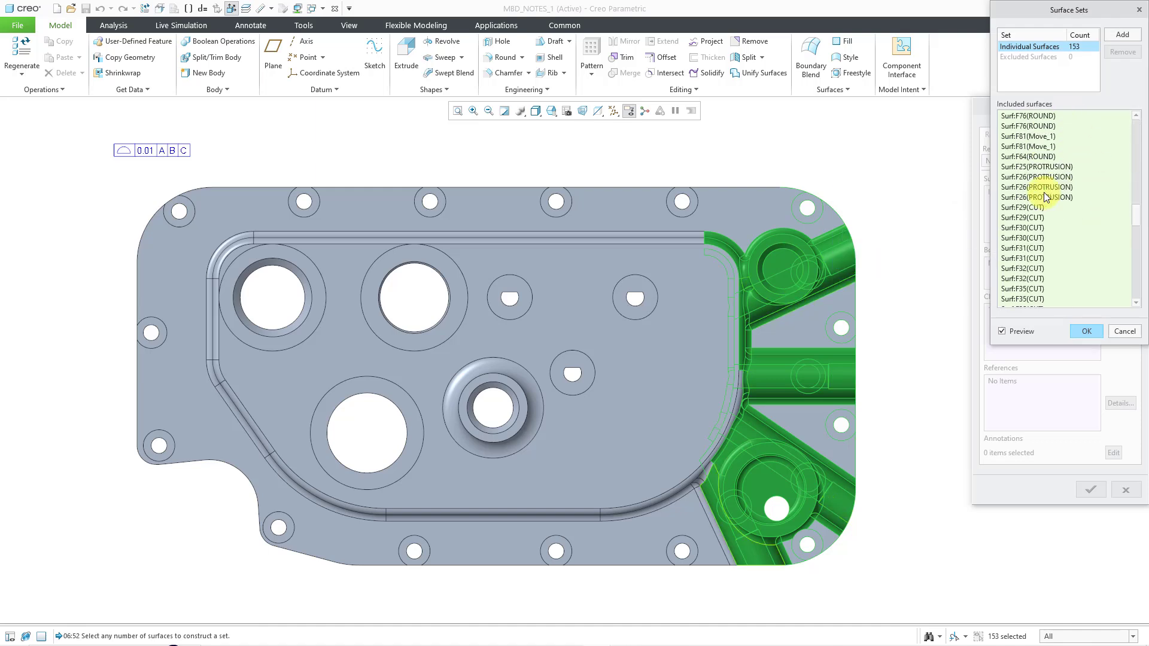
scroll(1042, 192, up, 6)
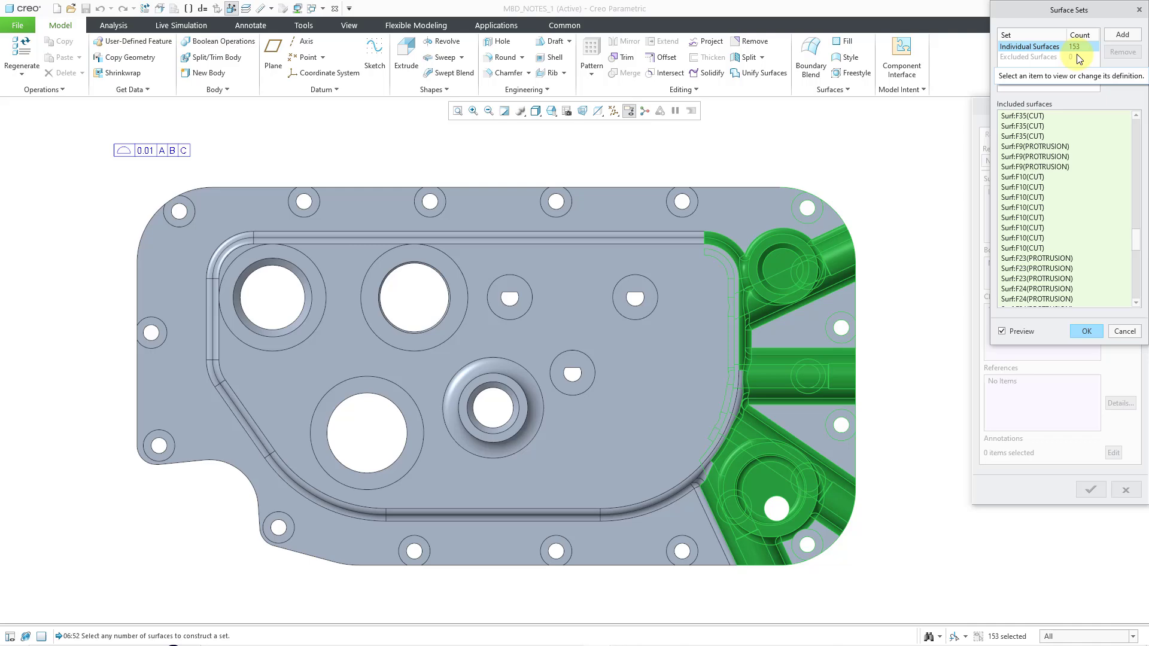
click(1125, 331)
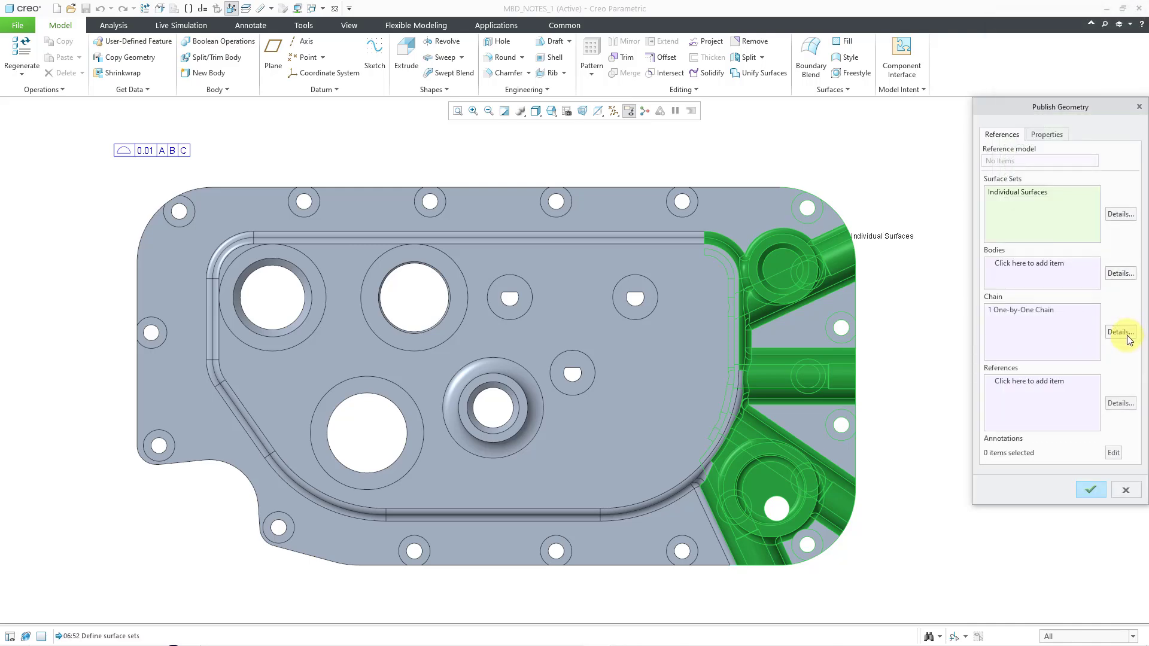
click(1091, 490)
click(968, 389)
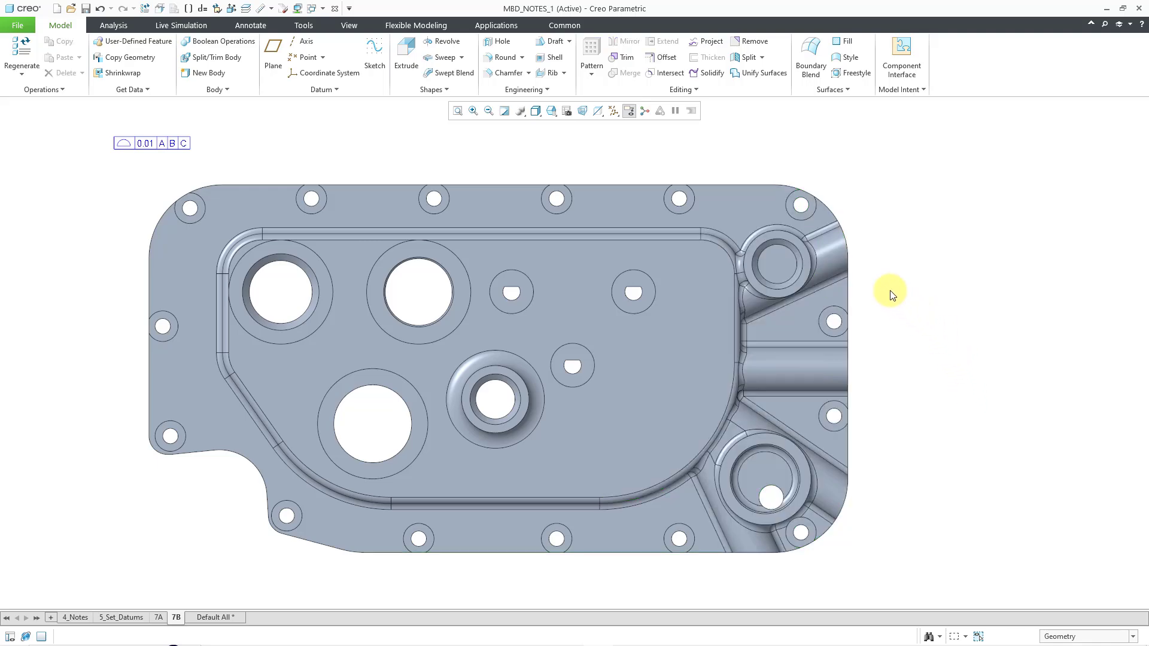
Flip the plate over and view the underside pocket floor head-on, centred in the window.
middle_drag(874, 253, 667, 248)
scroll(668, 250, down, 2)
scroll(1047, 240, up, 3)
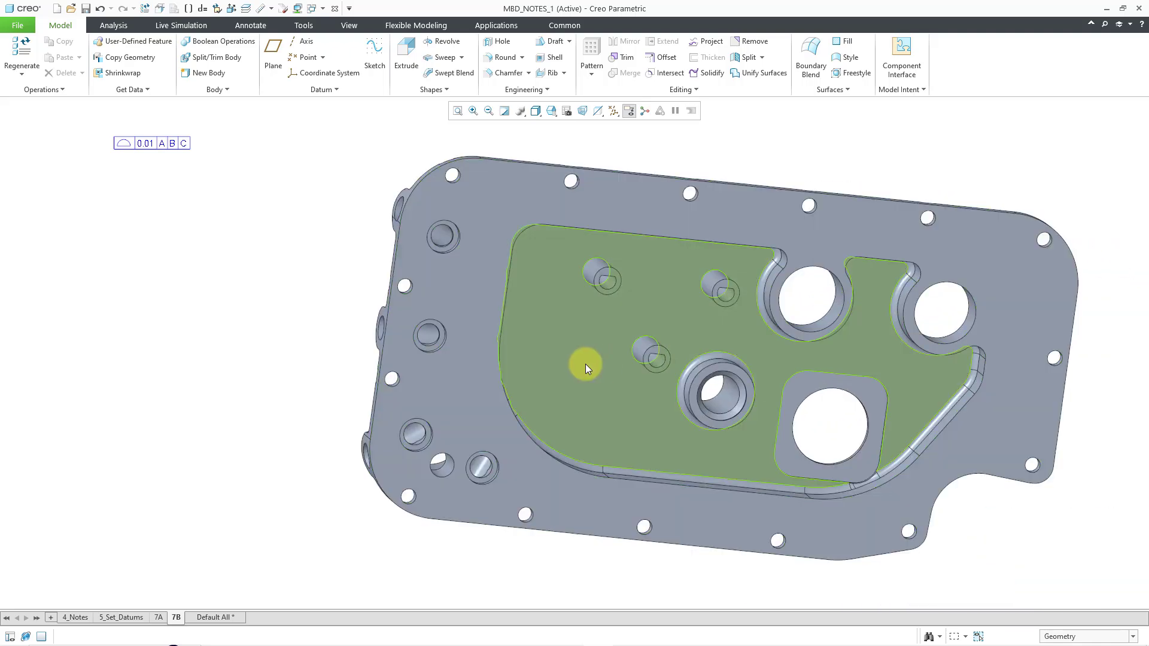
click(584, 364)
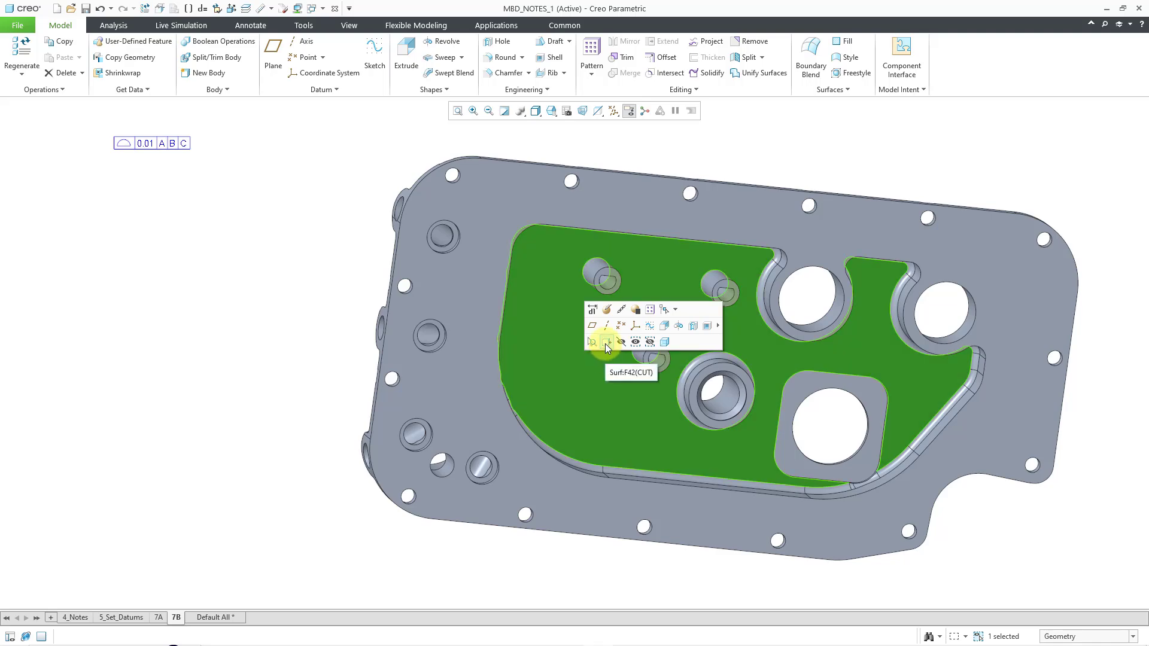
click(605, 344)
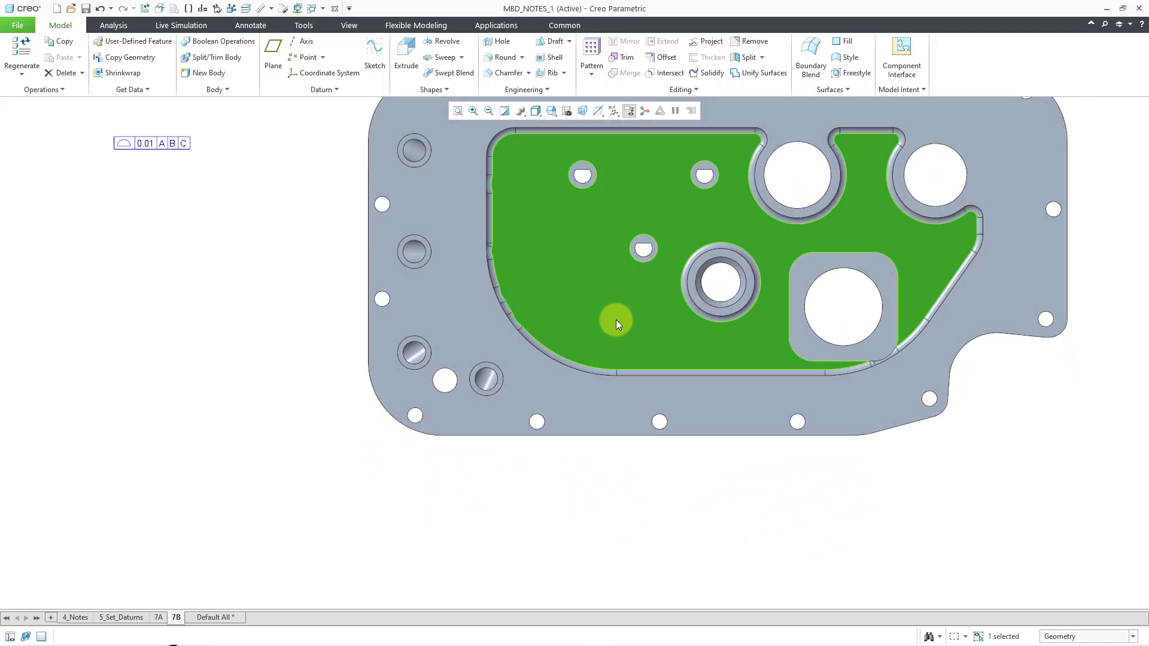
shift+middle_drag(608, 326, 461, 423)
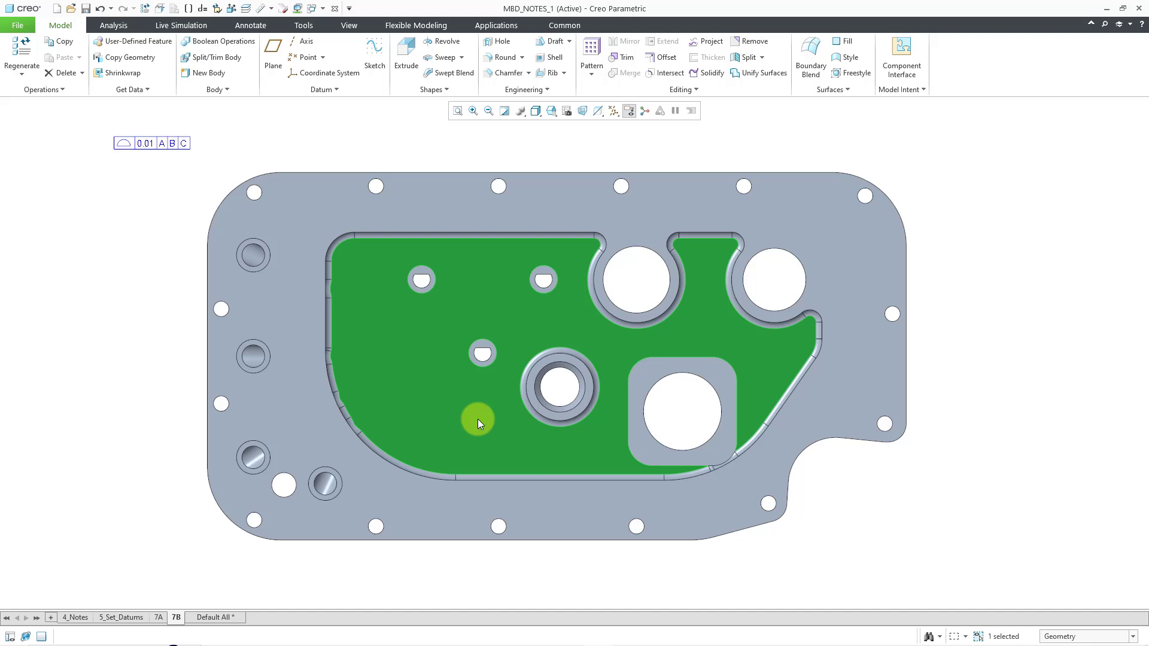
Clear the pocket selection and set the selection mode to Lasso.
click(988, 311)
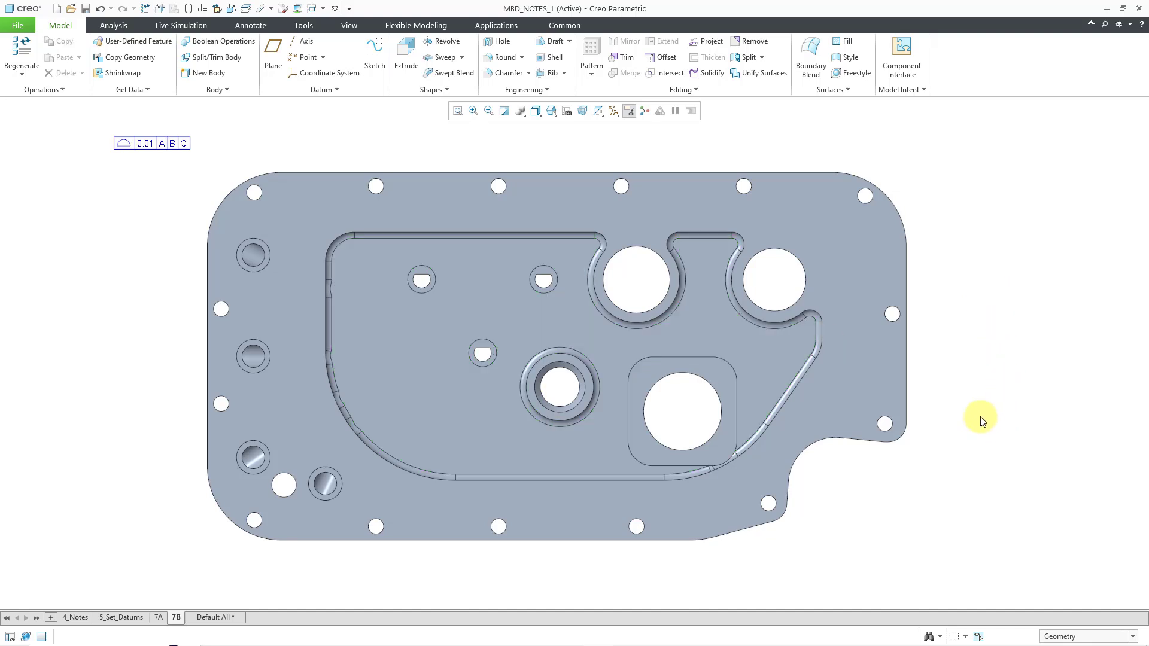
click(965, 637)
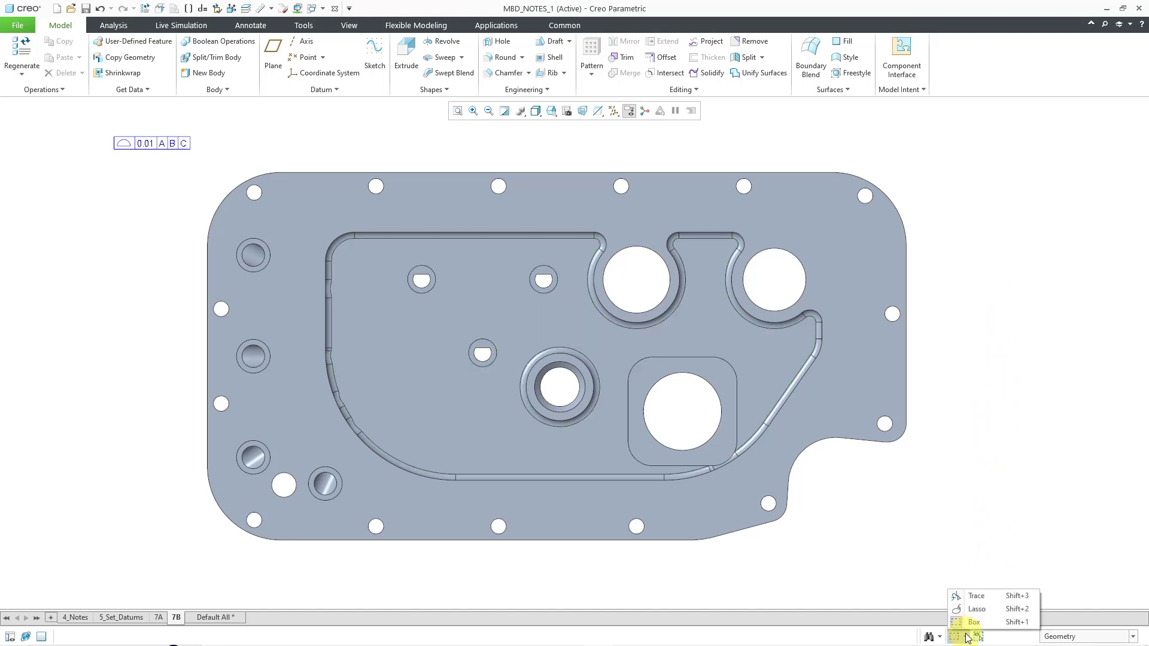
click(942, 527)
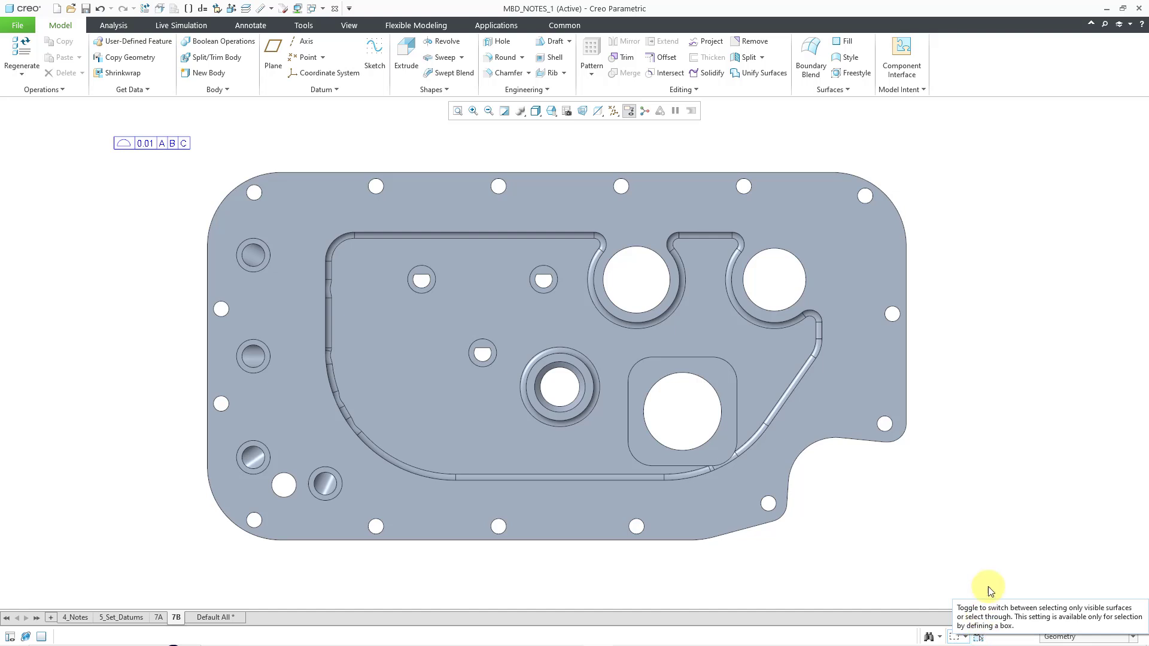
click(964, 637)
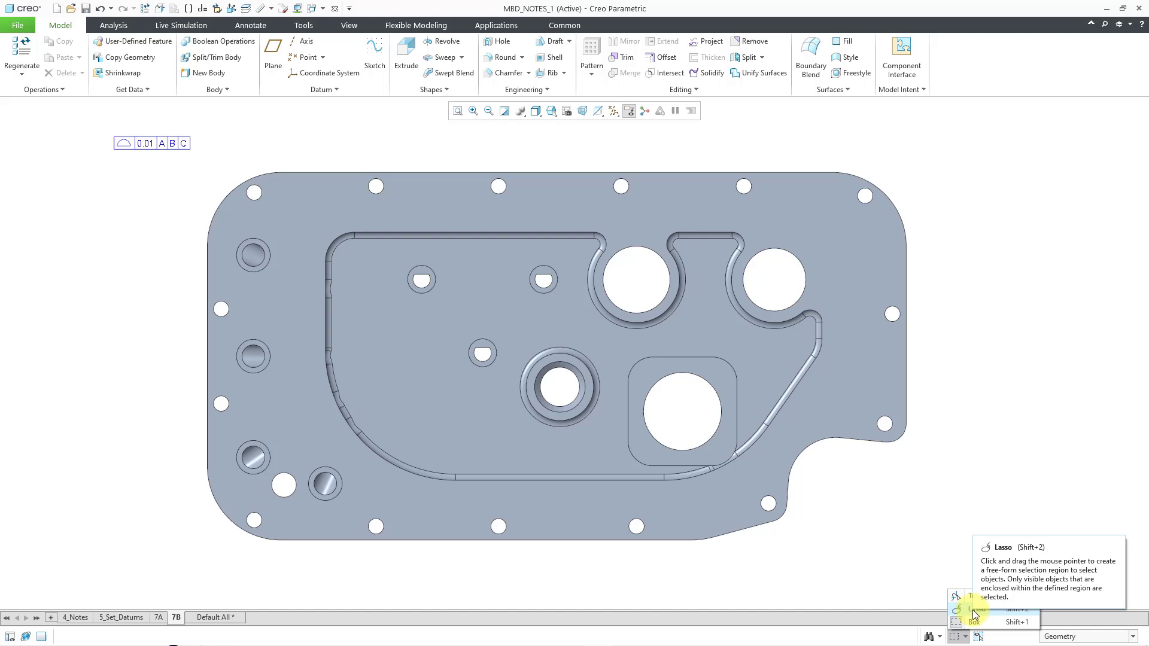
click(972, 609)
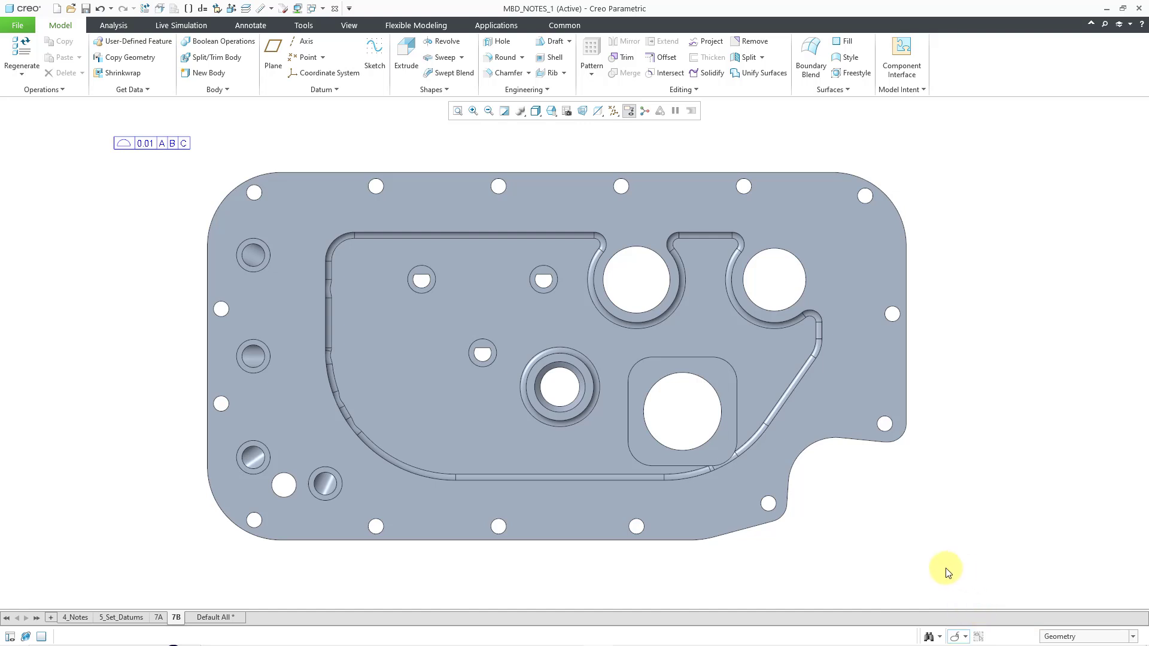
Draw a freehand lasso loop around the pocket to select all its surfaces.
drag(387, 217, 343, 215)
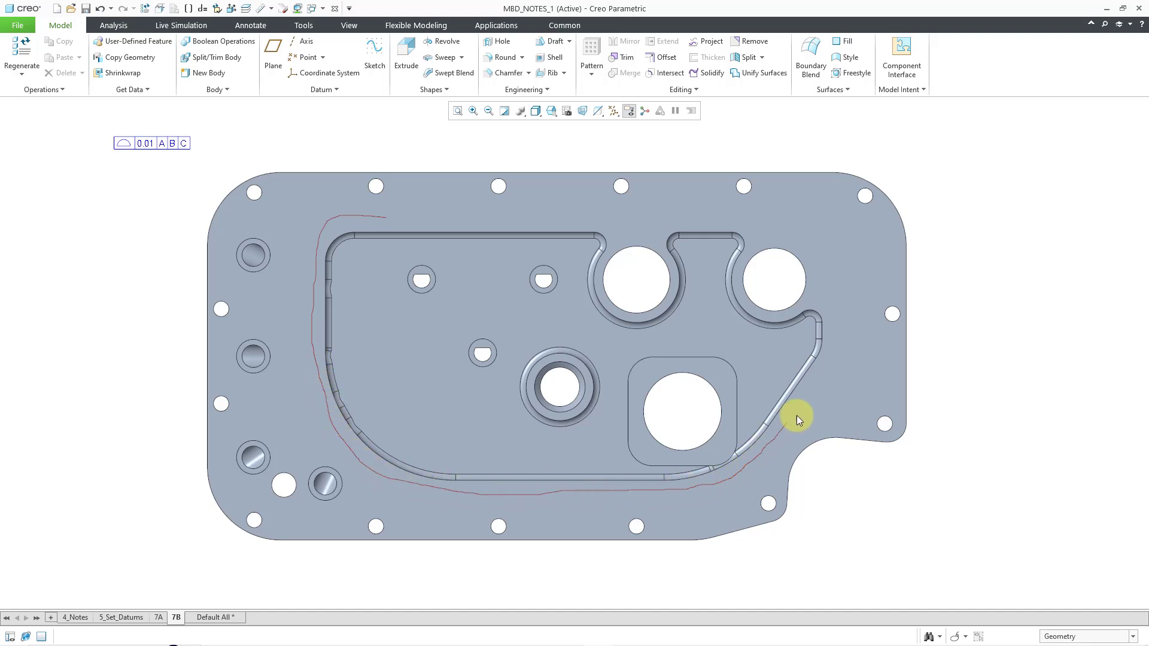
drag(815, 288, 770, 243)
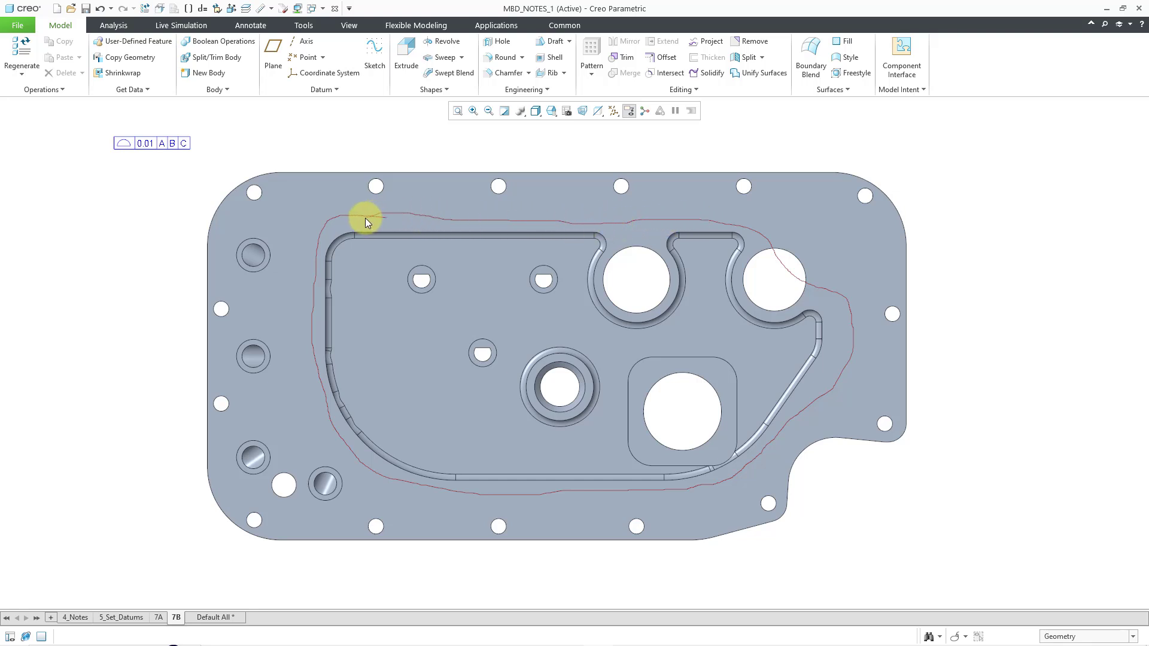
drag(366, 218, 364, 219)
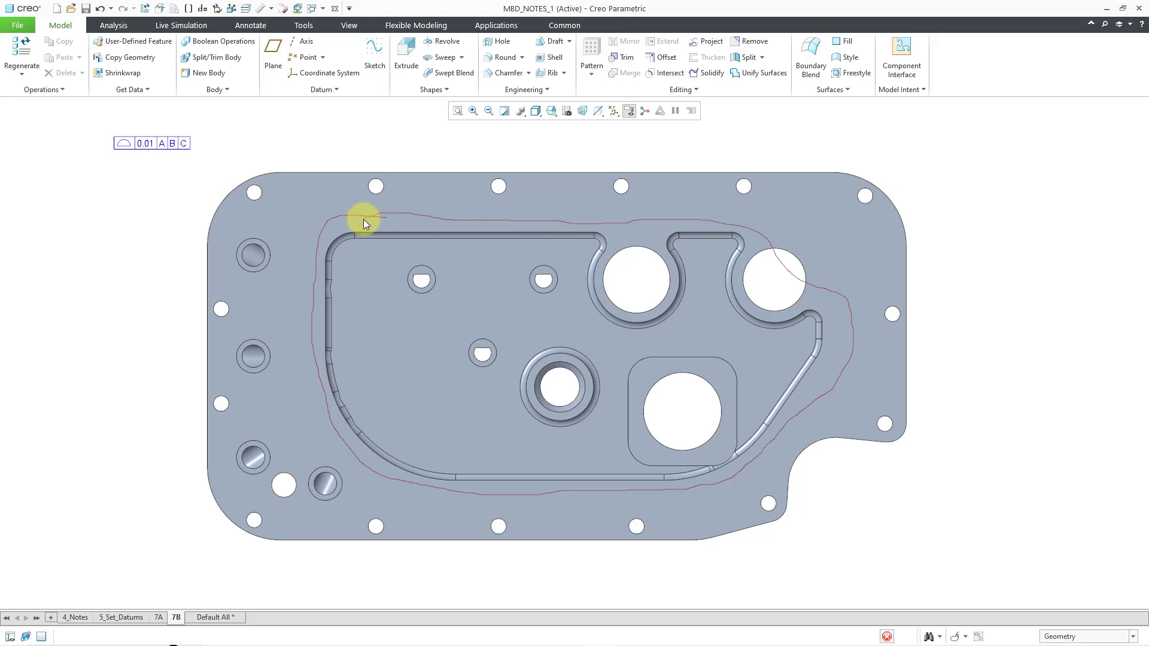
middle_click(440, 148)
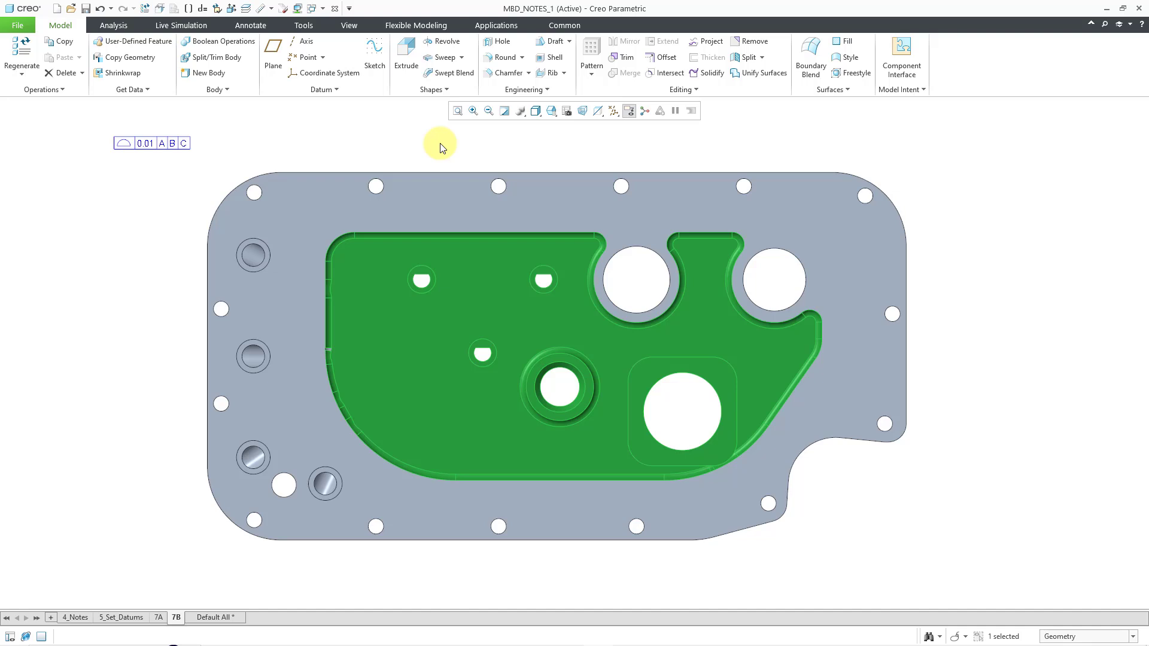
Apply the red pantone_185_2x appearance from the Appearances gallery to the pocket surfaces.
click(350, 27)
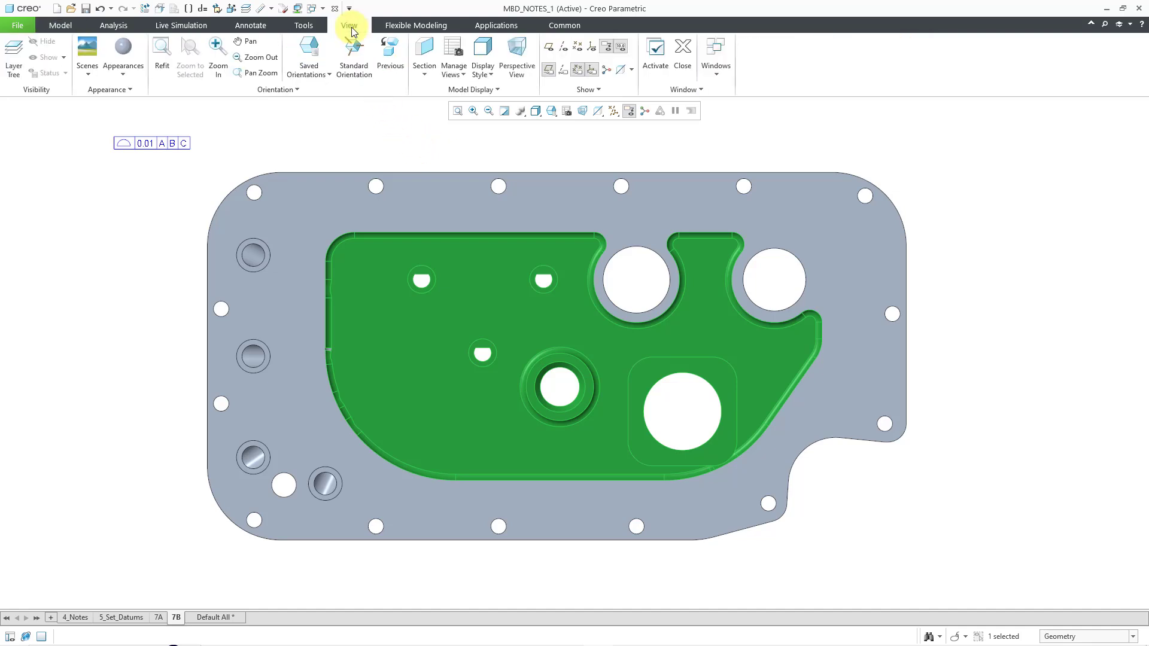
click(120, 72)
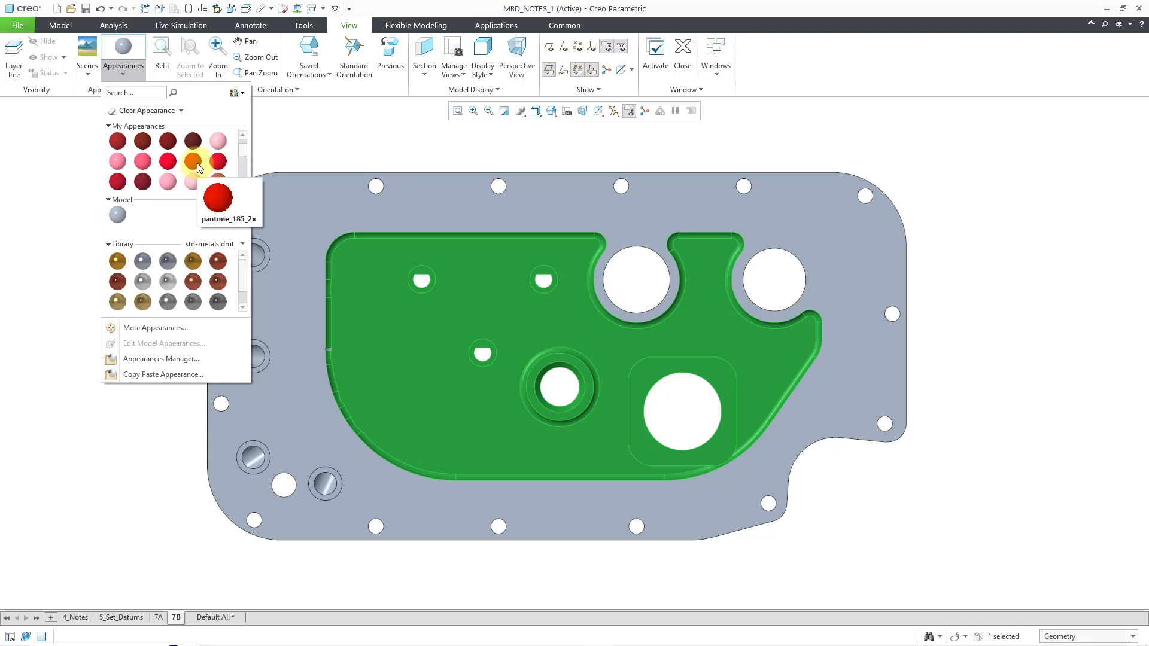
click(198, 164)
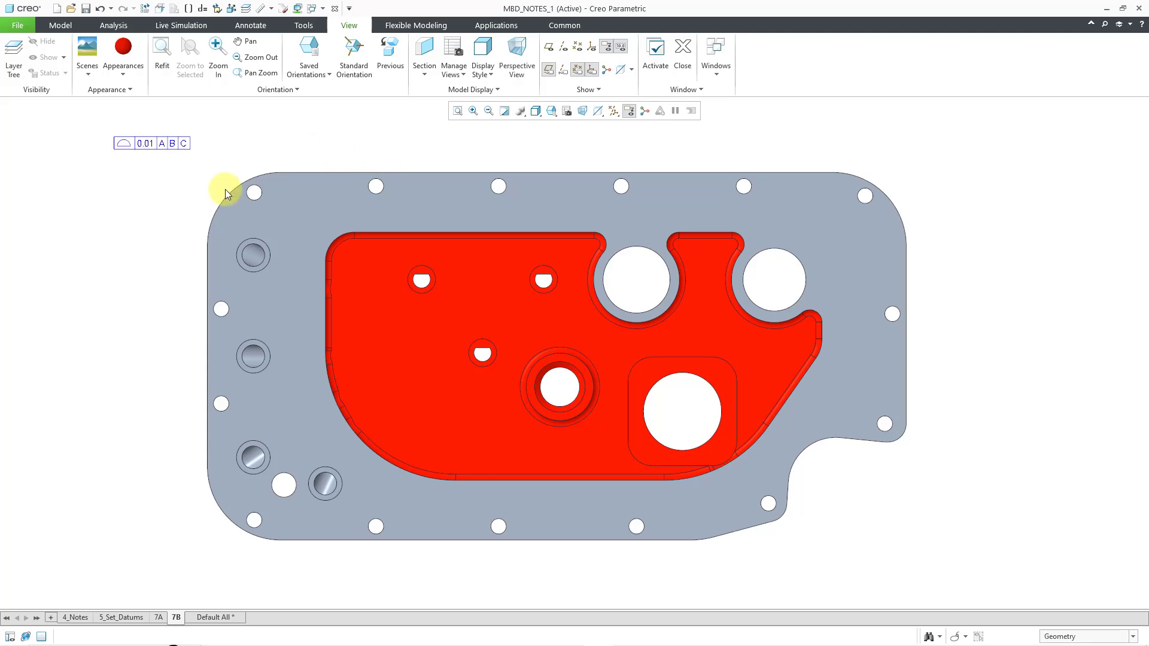
Face the plate's recessed back face squarely, centred in view, with the Annotate tools shown.
scroll(356, 448, down, 3)
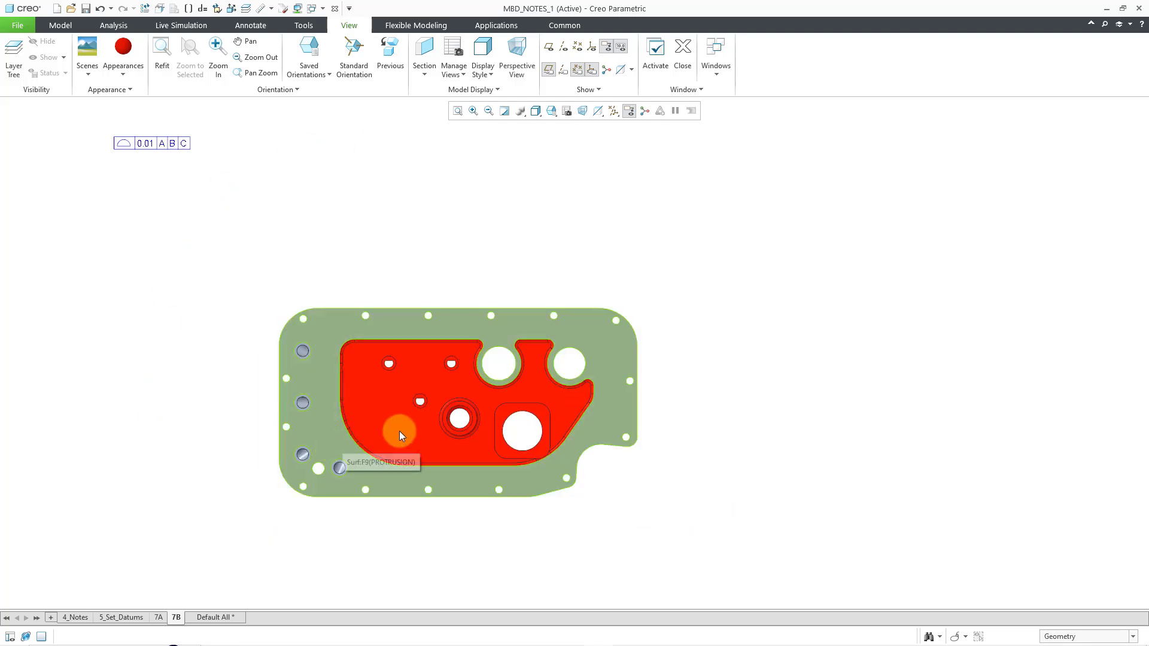
middle_drag(397, 431, 469, 443)
click(325, 450)
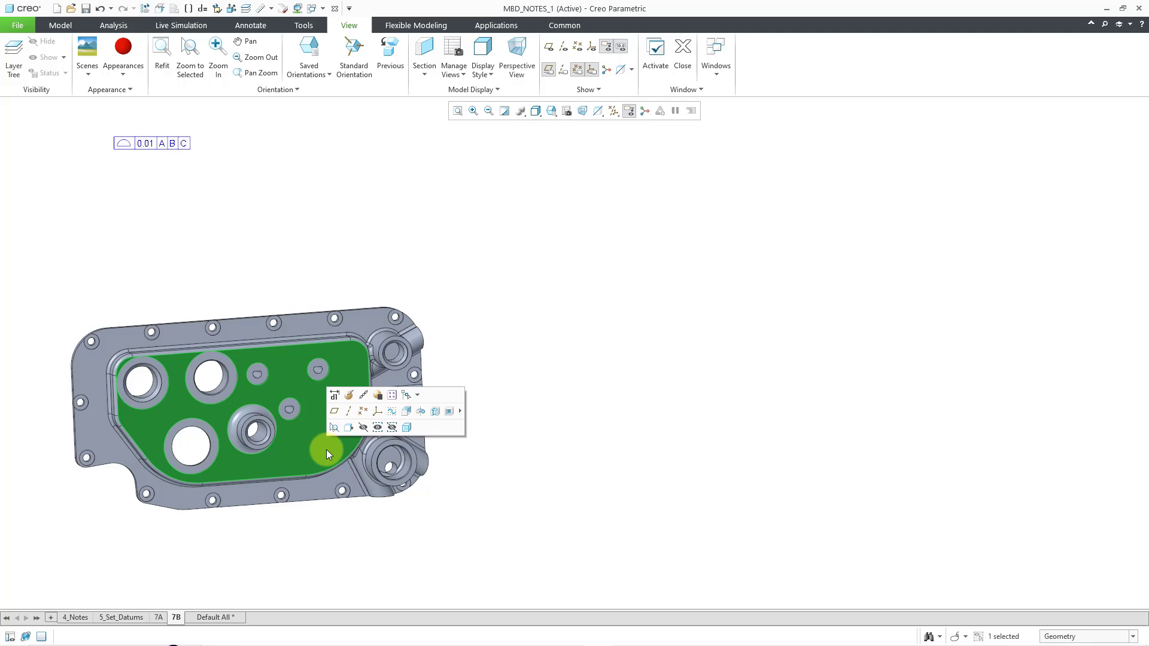
click(349, 429)
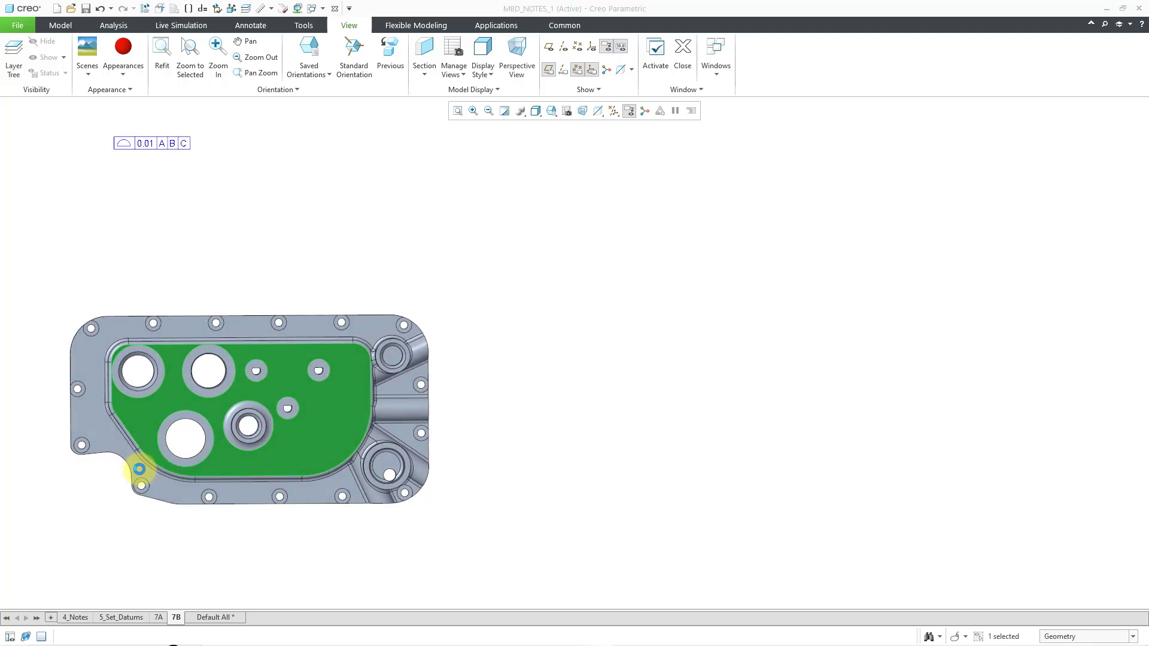
scroll(90, 475, up, 5)
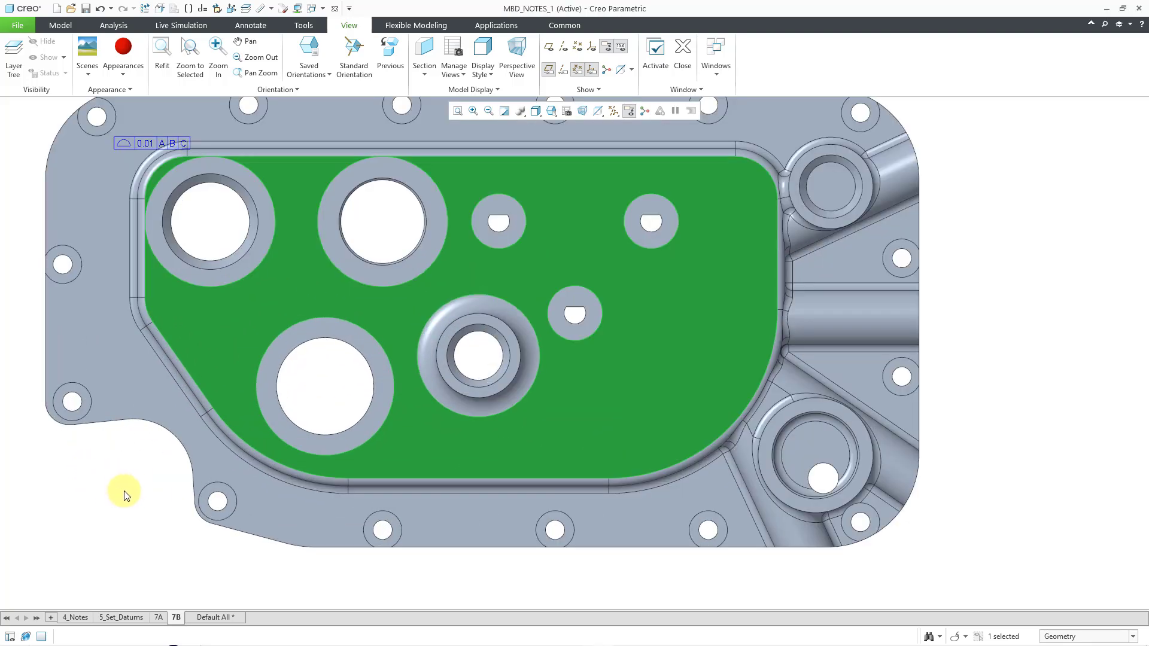
shift+middle_drag(131, 493, 275, 530)
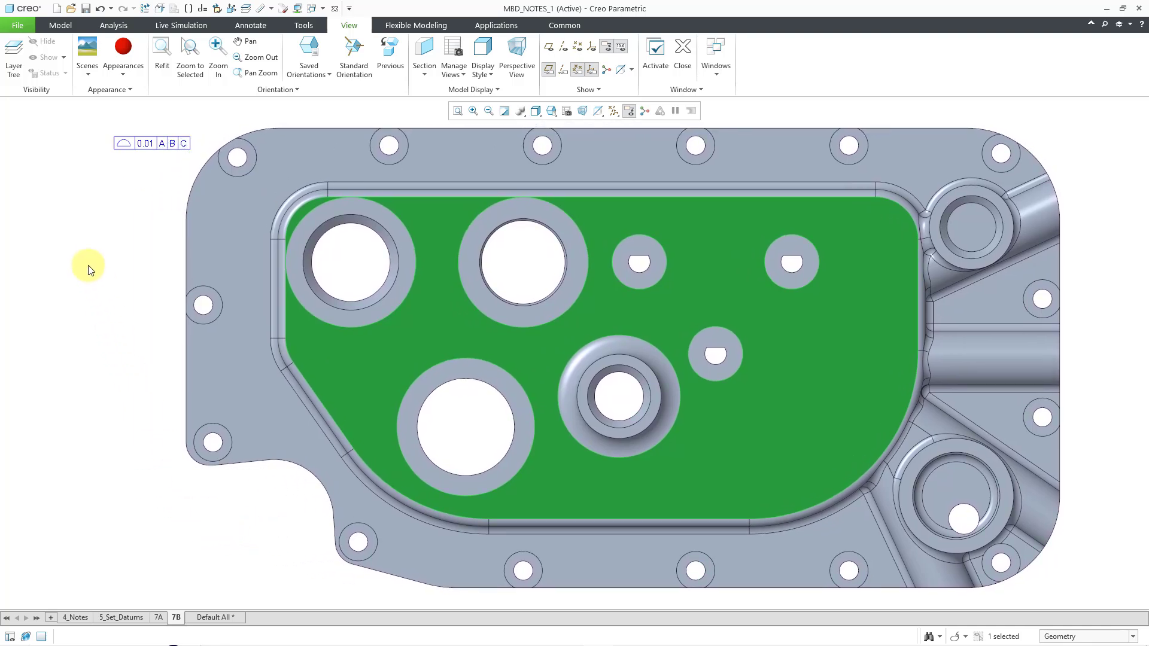
click(249, 25)
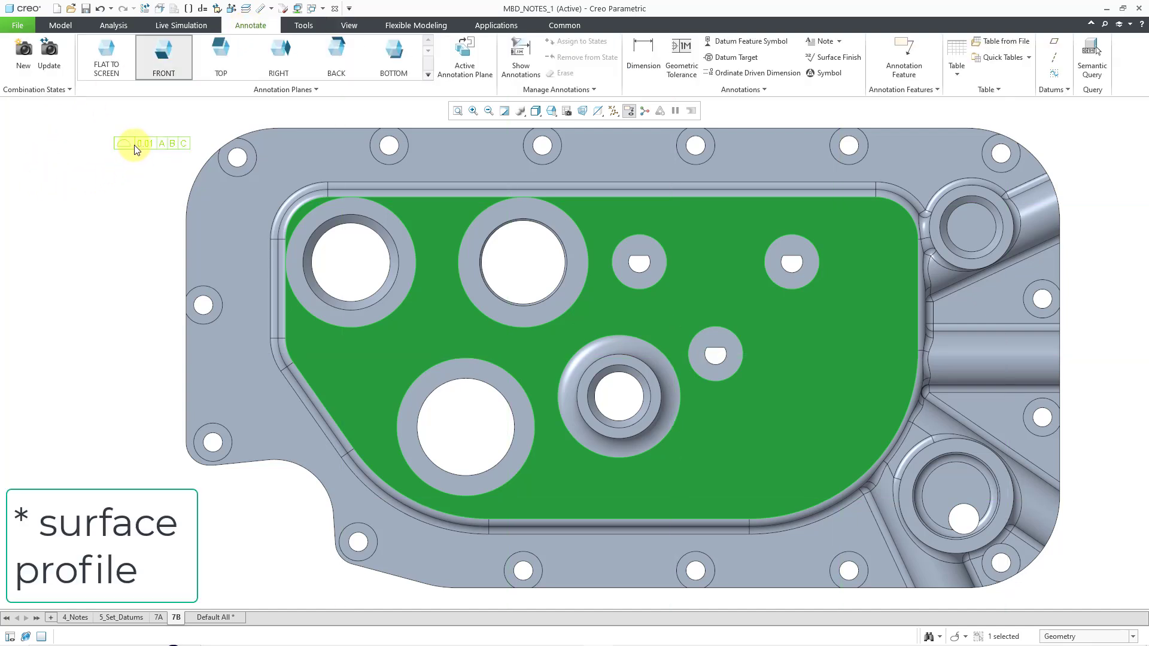
Select the 0.01 A B C profile tolerance frame and bring up its References settings.
click(117, 216)
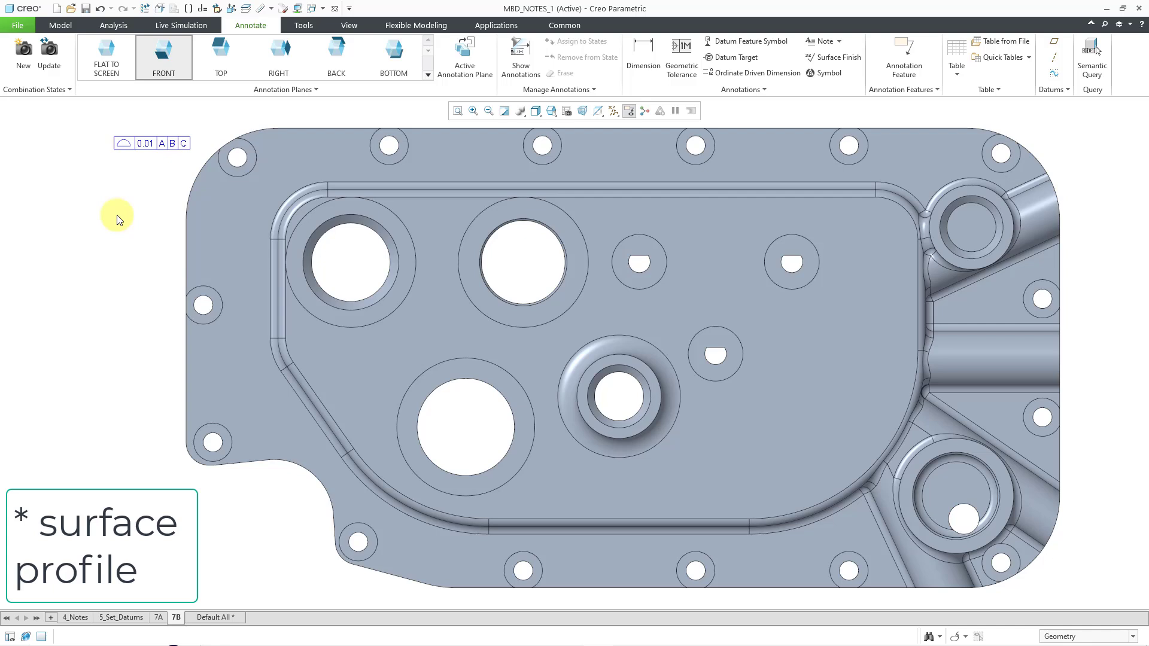
click(144, 150)
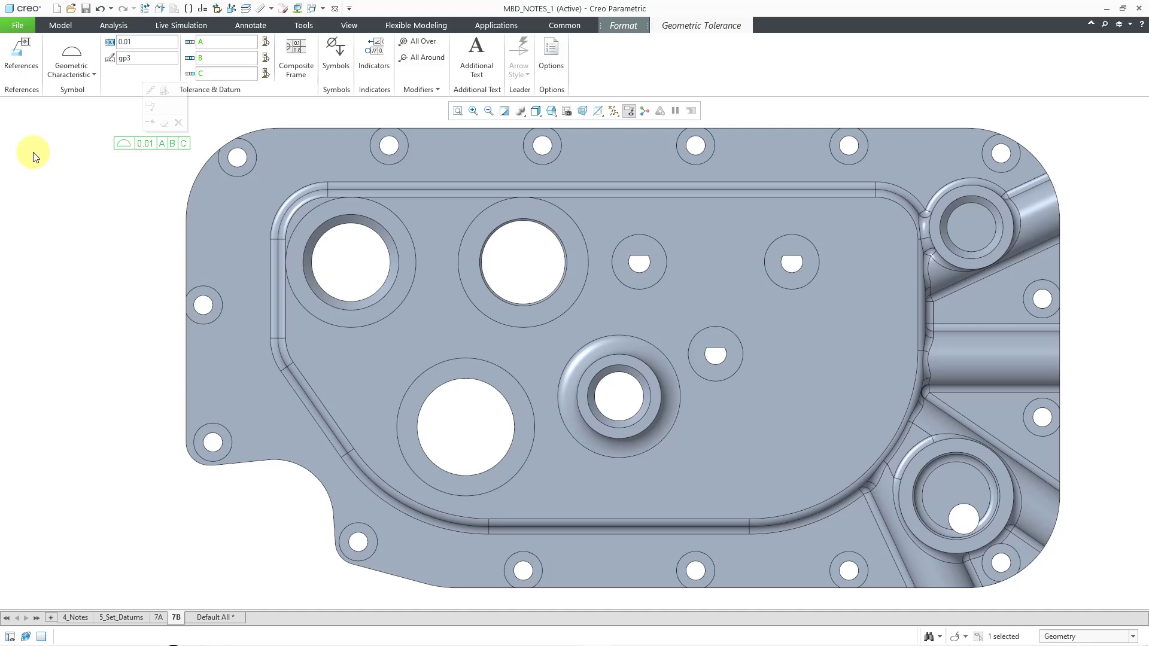
click(27, 70)
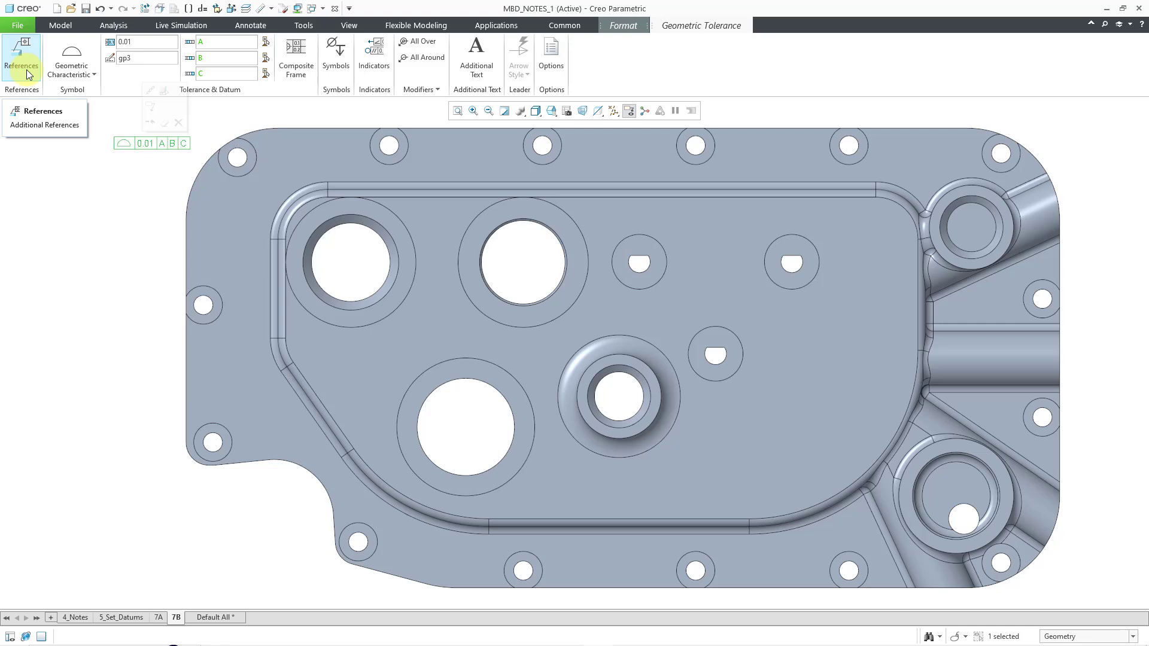
click(42, 111)
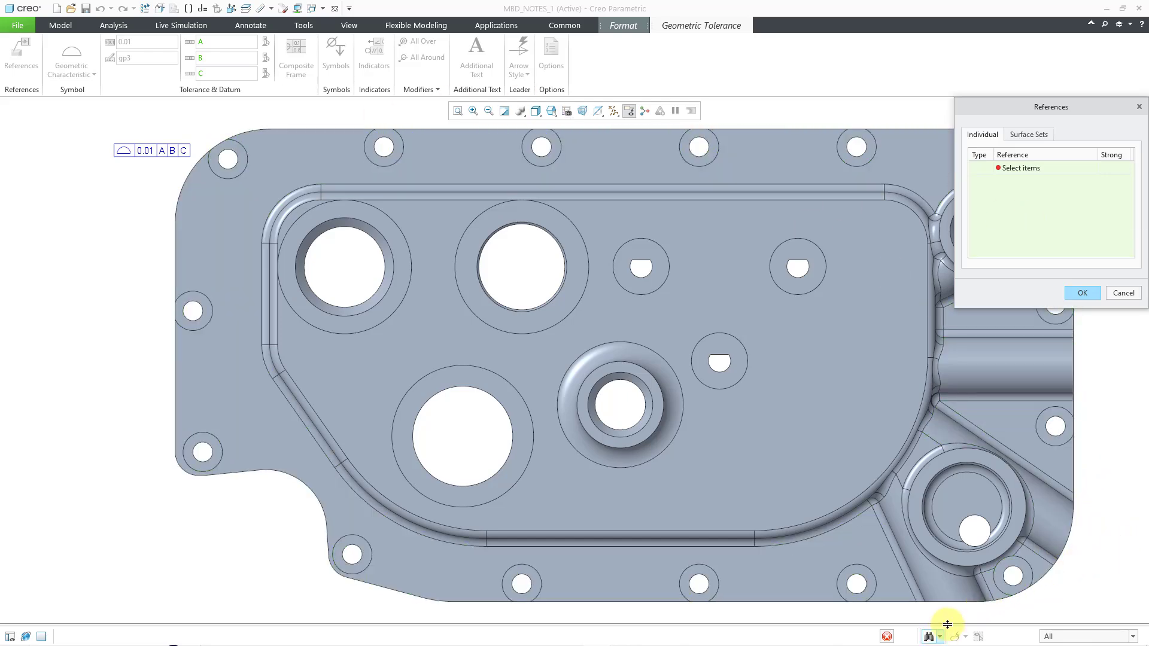
Define the 0.01 tolerance's references as Surface Sets and expand the selection-mode list.
click(1038, 135)
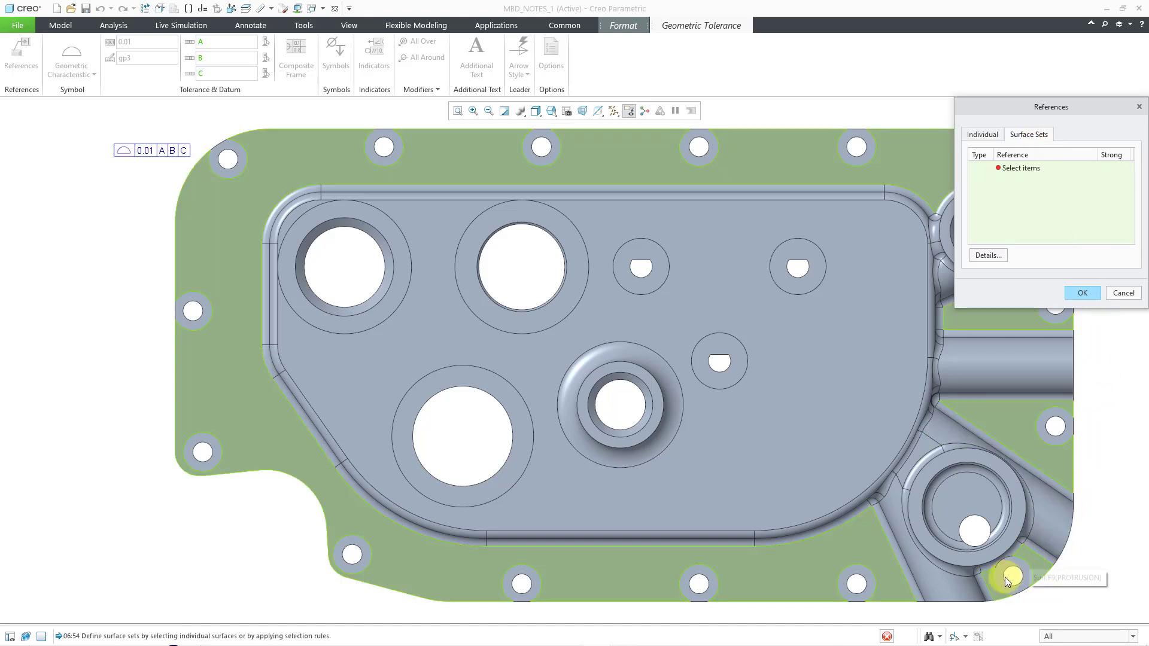
click(968, 637)
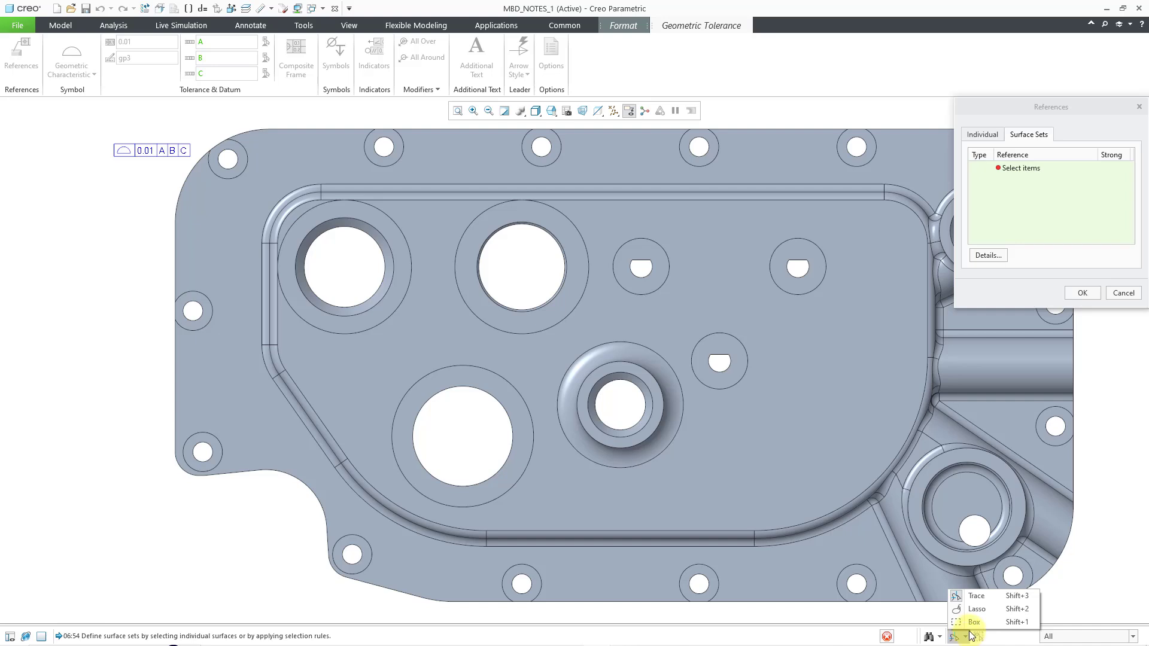
Trace-select the pocket floor surfaces around the holes and counterbore as an Individual Surfaces set.
click(981, 597)
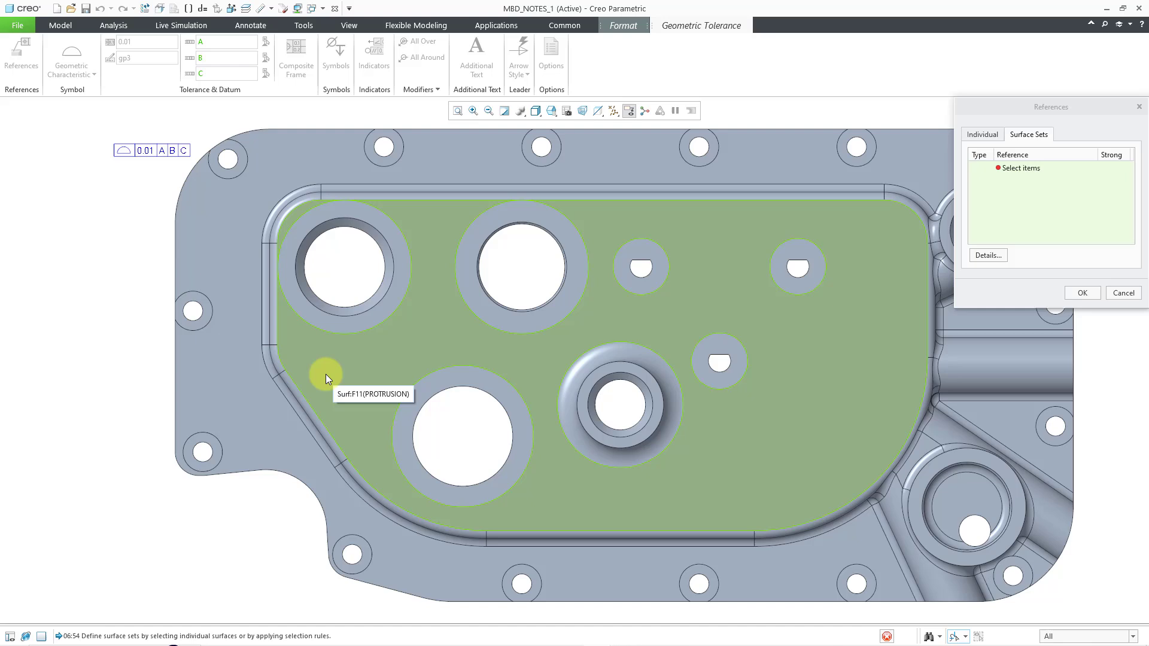
mouse_move(319, 375)
mouse_down()
mouse_move(324, 287)
mouse_move(349, 241)
mouse_move(435, 227)
mouse_move(591, 249)
mouse_up()
drag(654, 272, 673, 274)
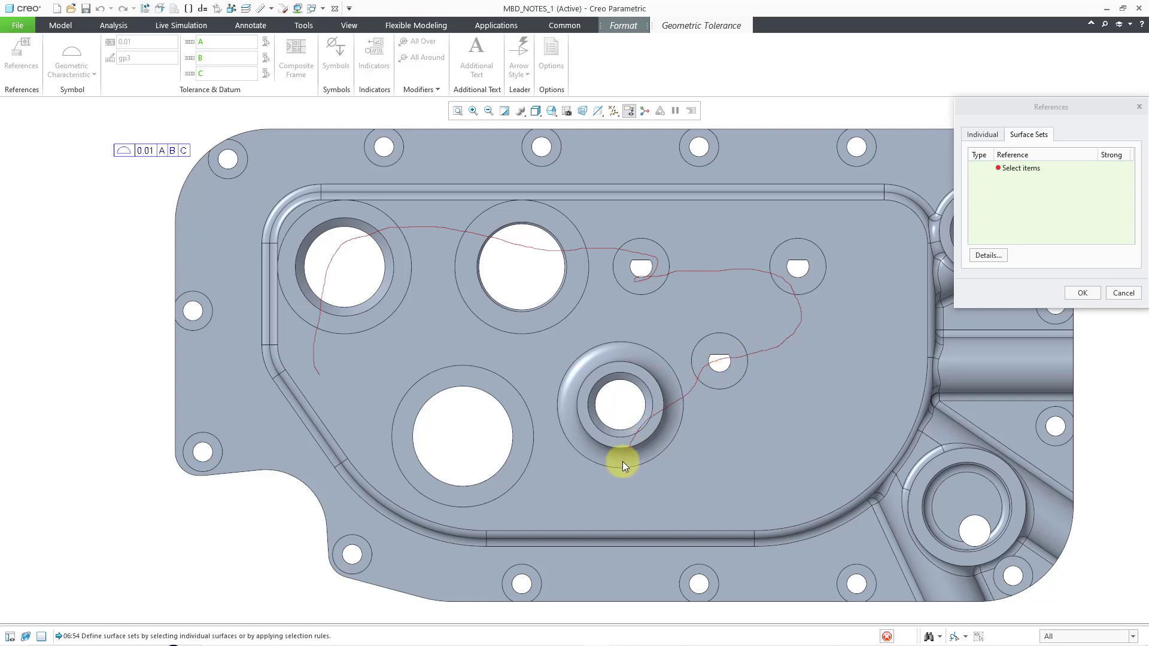
mouse_move(623, 461)
mouse_down()
mouse_move(605, 345)
mouse_move(551, 341)
mouse_move(494, 401)
mouse_move(383, 462)
mouse_up()
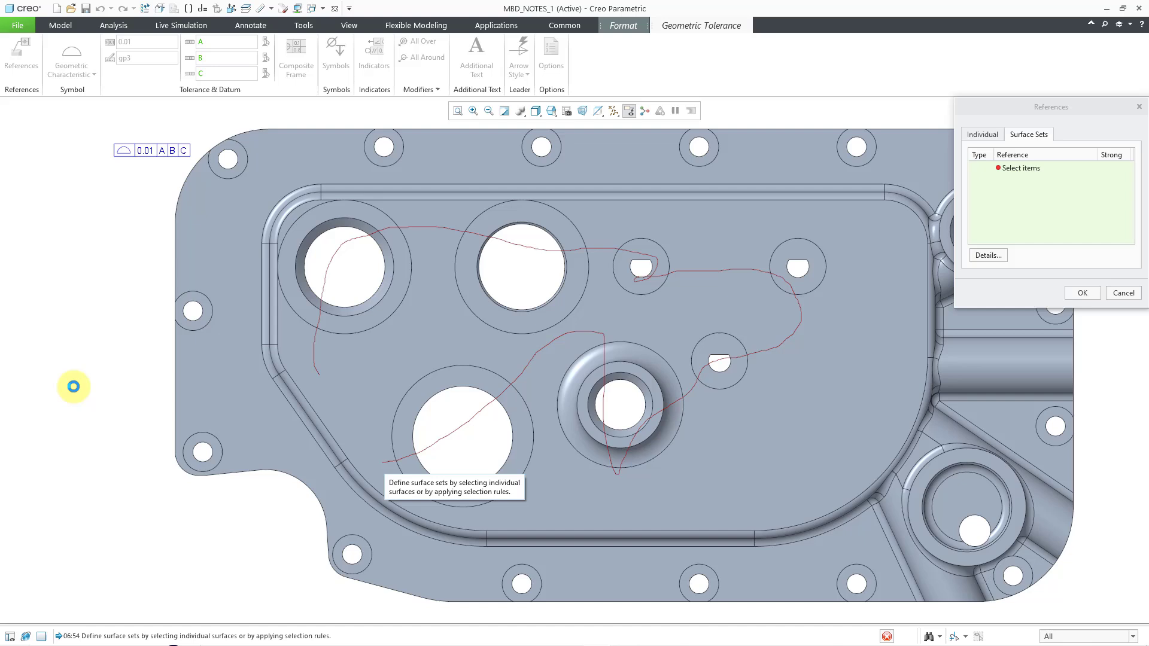
middle_click(73, 387)
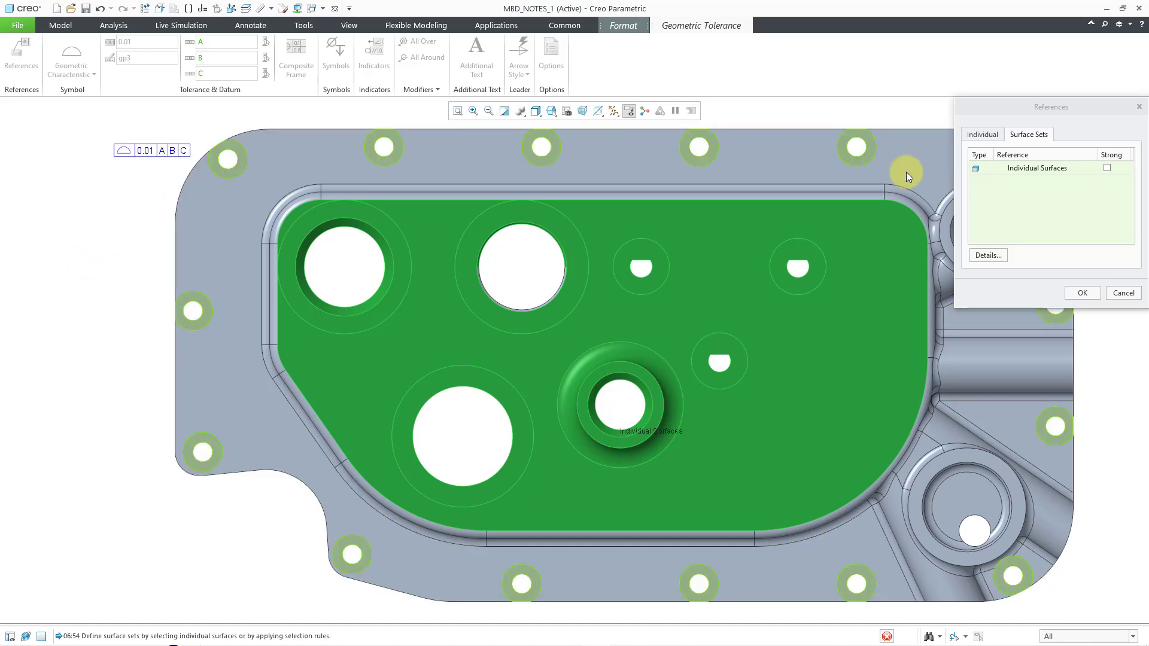
Confirm the surface-set references, then semantic-query the 0.01 tolerance to highlight its surfaces and datum B.
click(1085, 293)
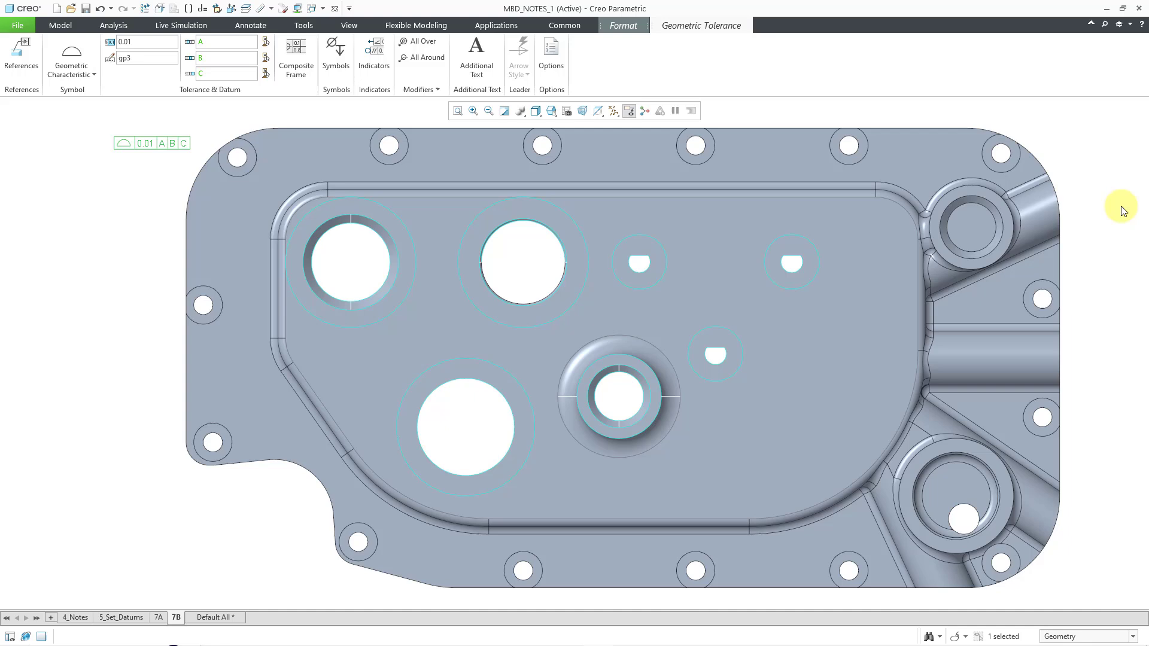
click(943, 112)
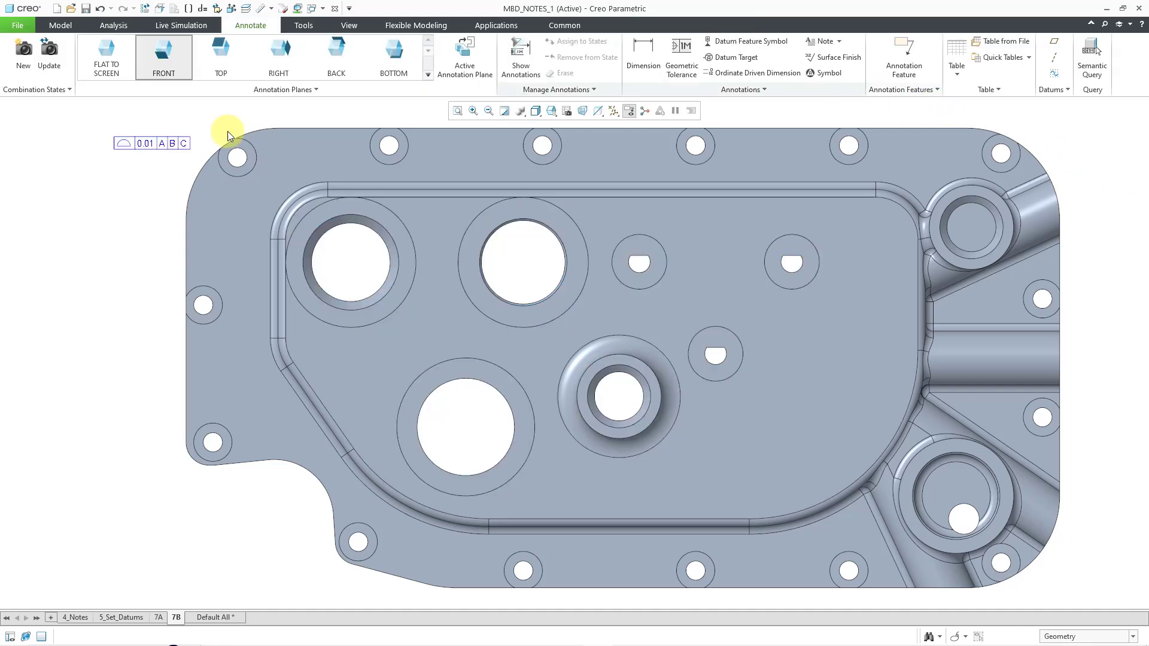
click(135, 143)
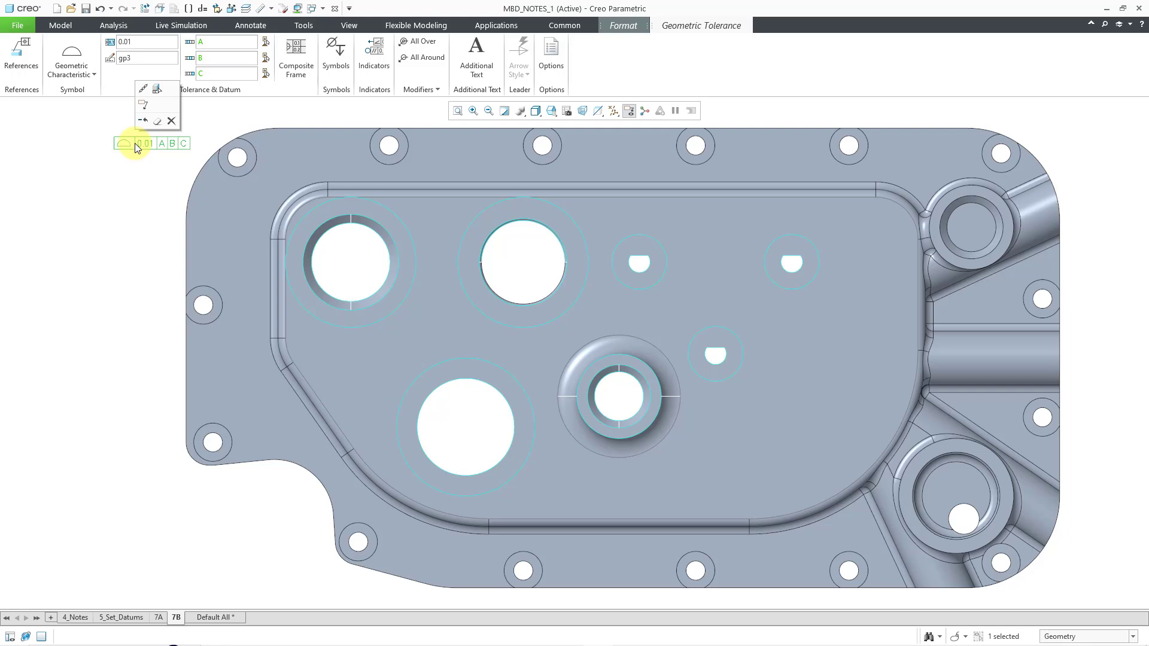
click(157, 95)
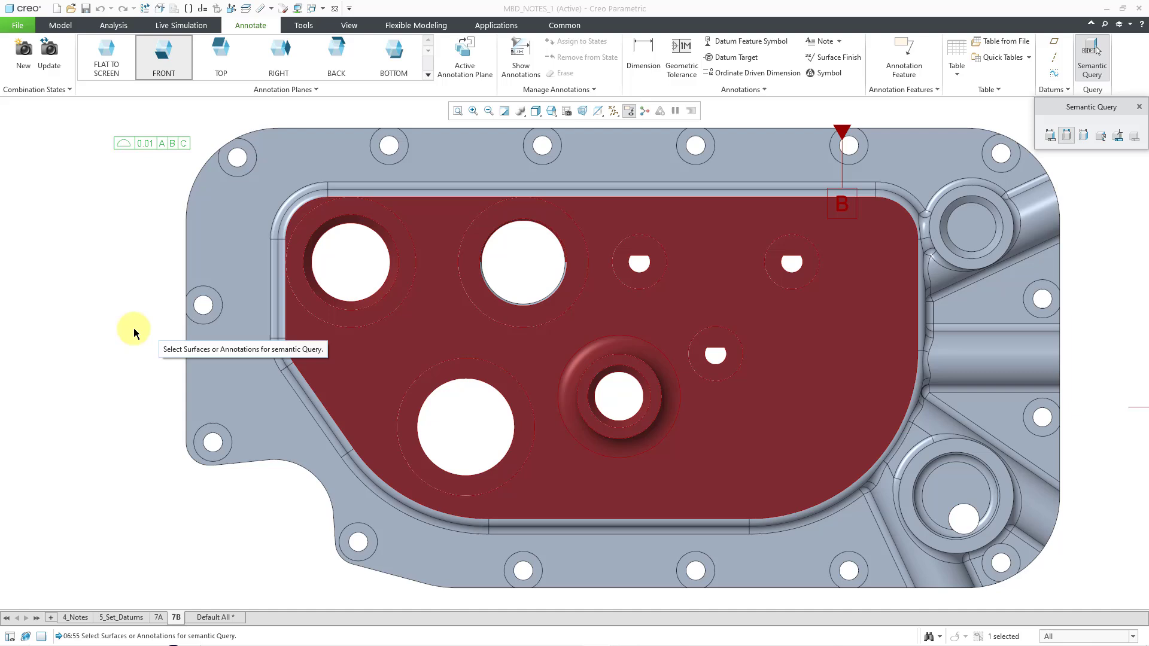